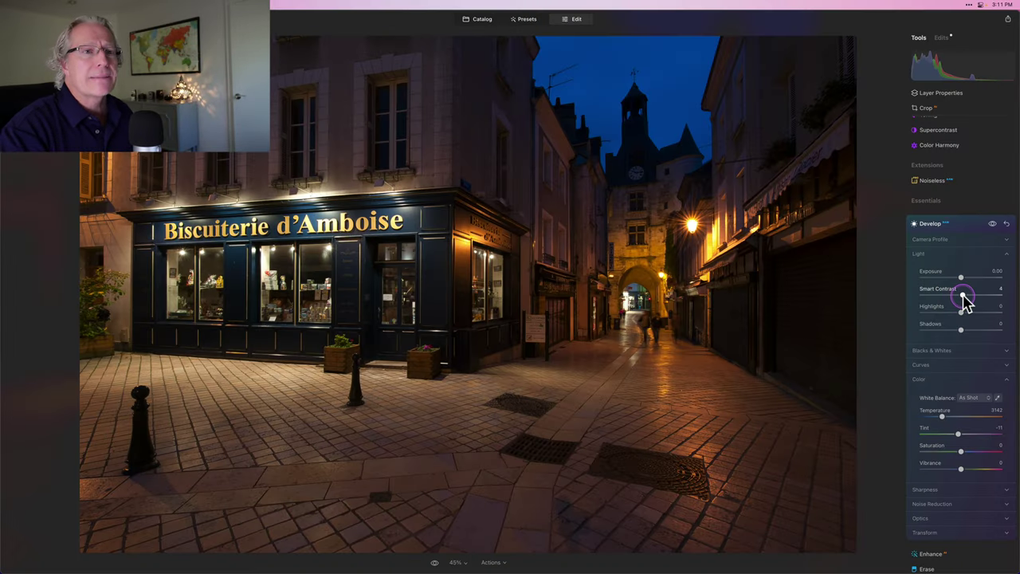
Step: Give the street photo Smart Contrast 12, Highlights -16, Shadows 18 and a cooler 2995 temperature
left_click_drag(966, 303, 968, 332)
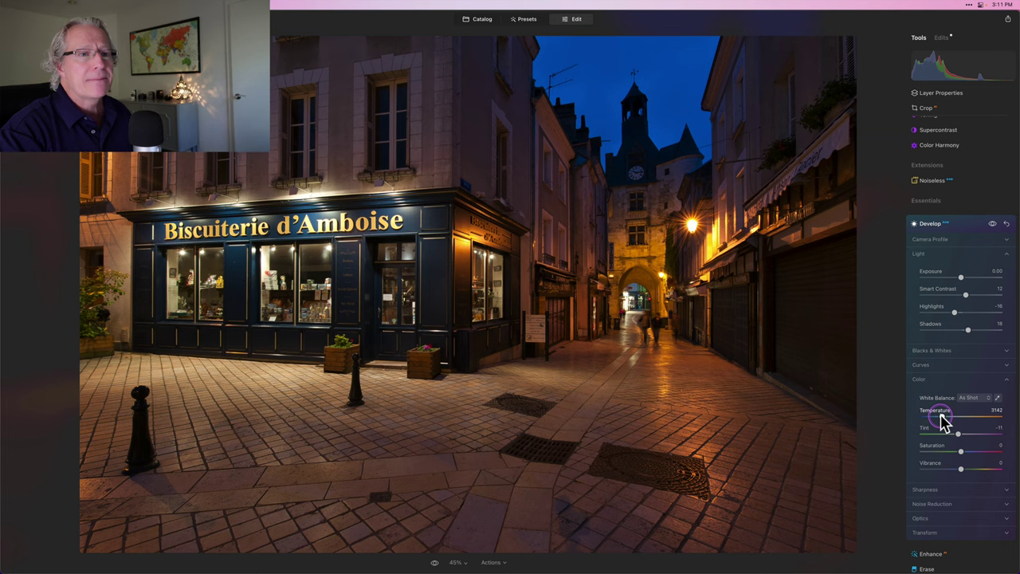
left_click_drag(942, 416, 939, 416)
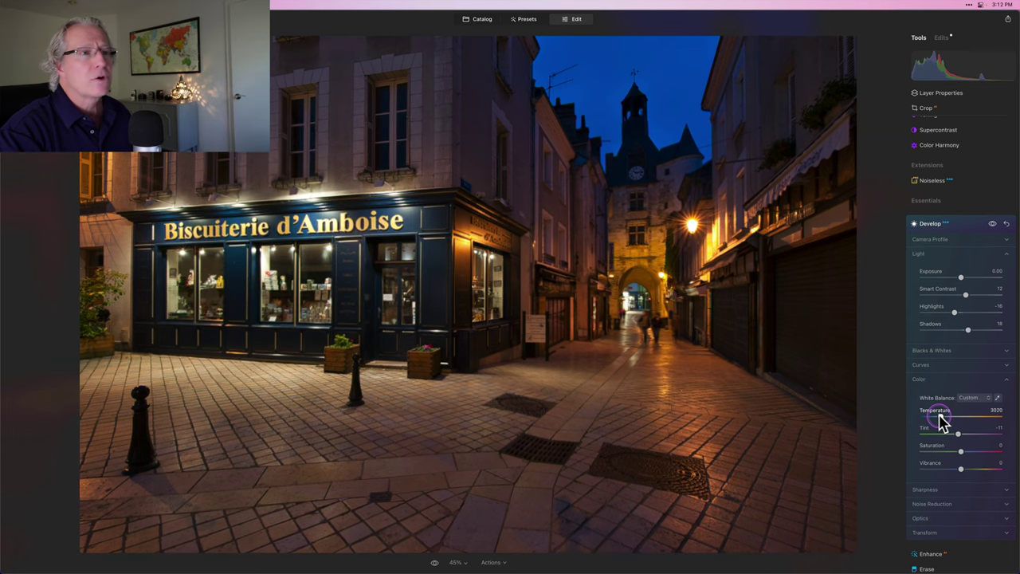
left_click(971, 228)
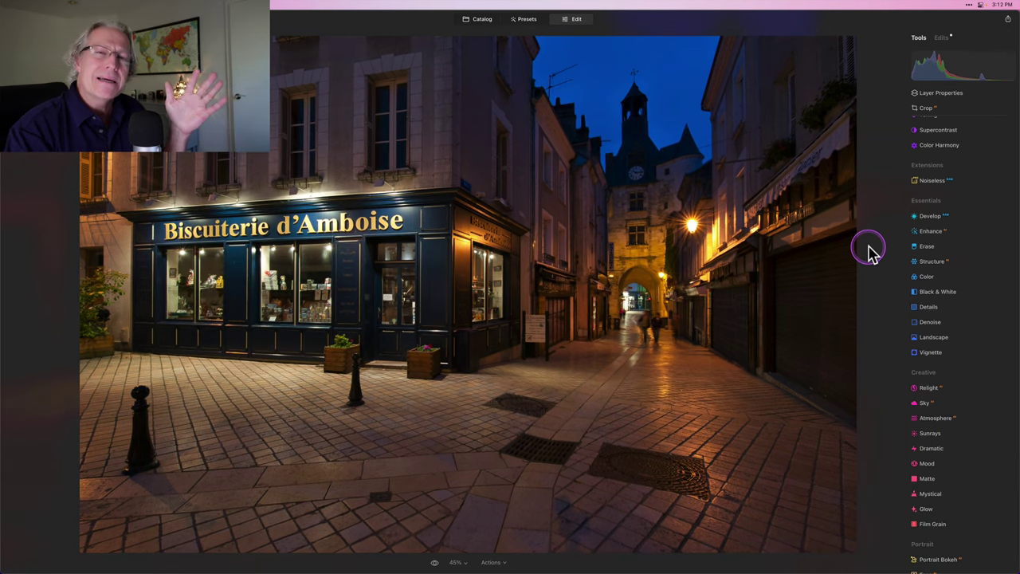
left_click(934, 233)
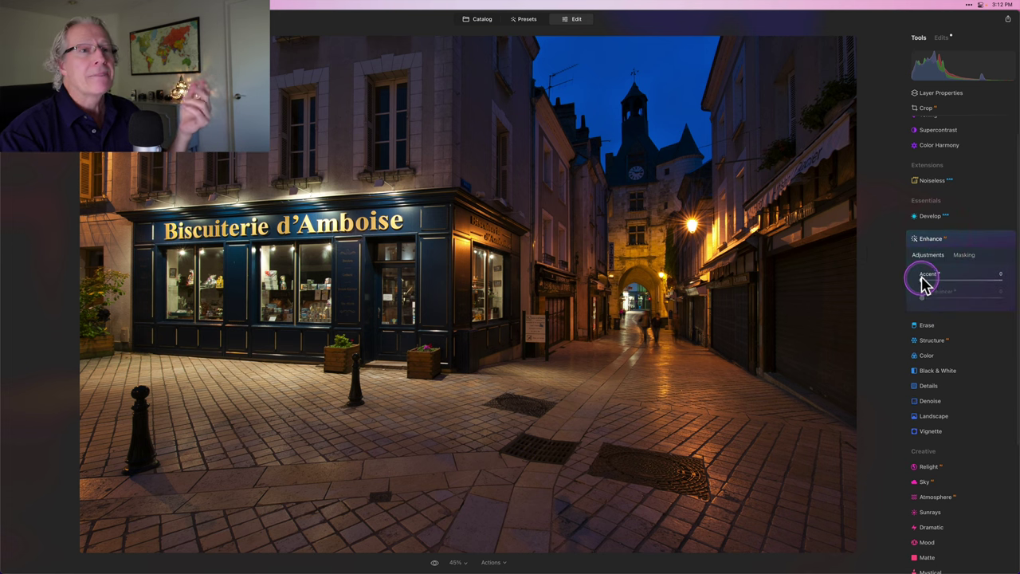
Step: Try Enhance Accent at 100 on the street photo, then settle it at 62
left_click(922, 283)
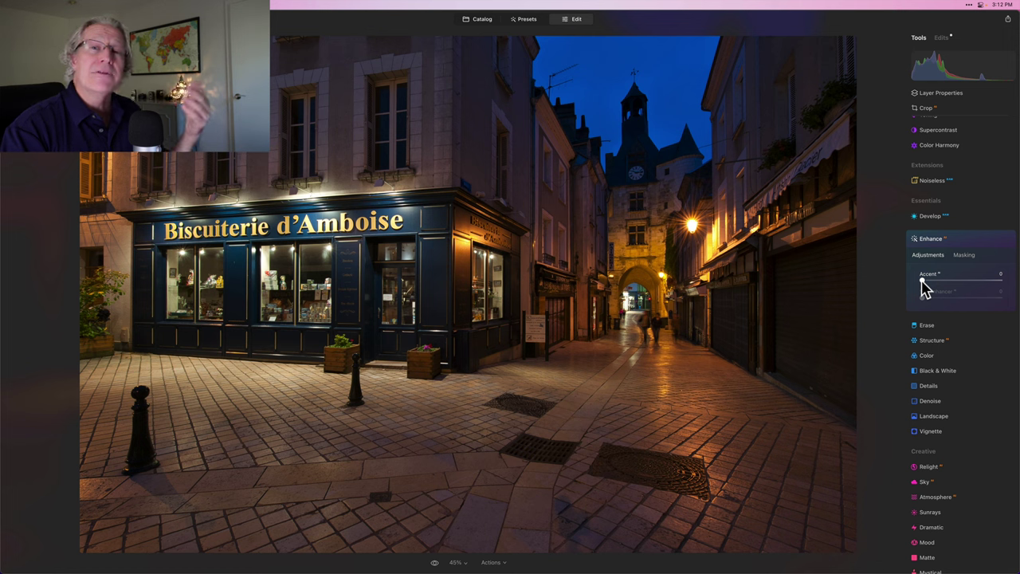
left_click_drag(924, 289, 1012, 291)
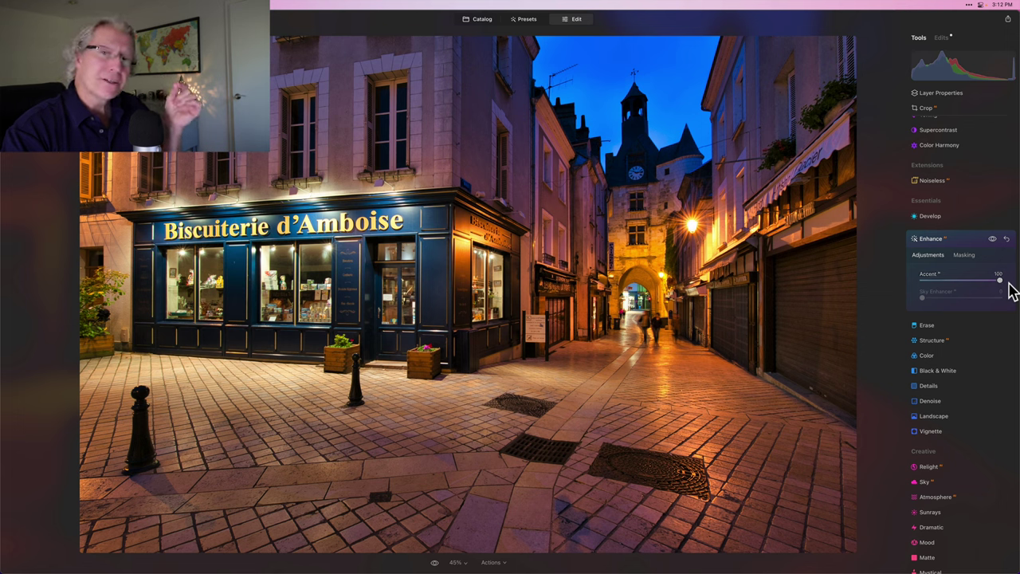
left_click_drag(1000, 281, 976, 287)
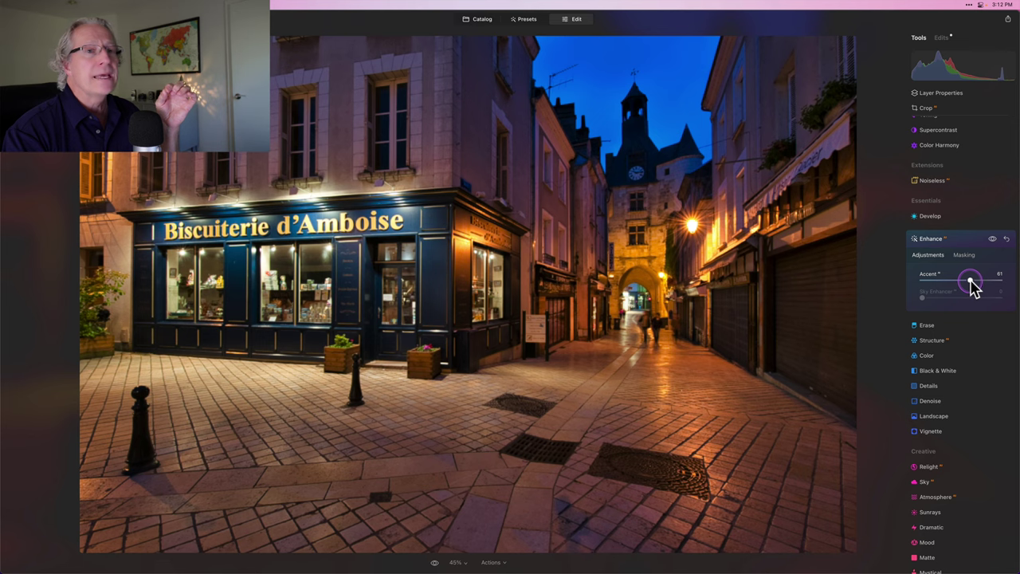
left_click(971, 282)
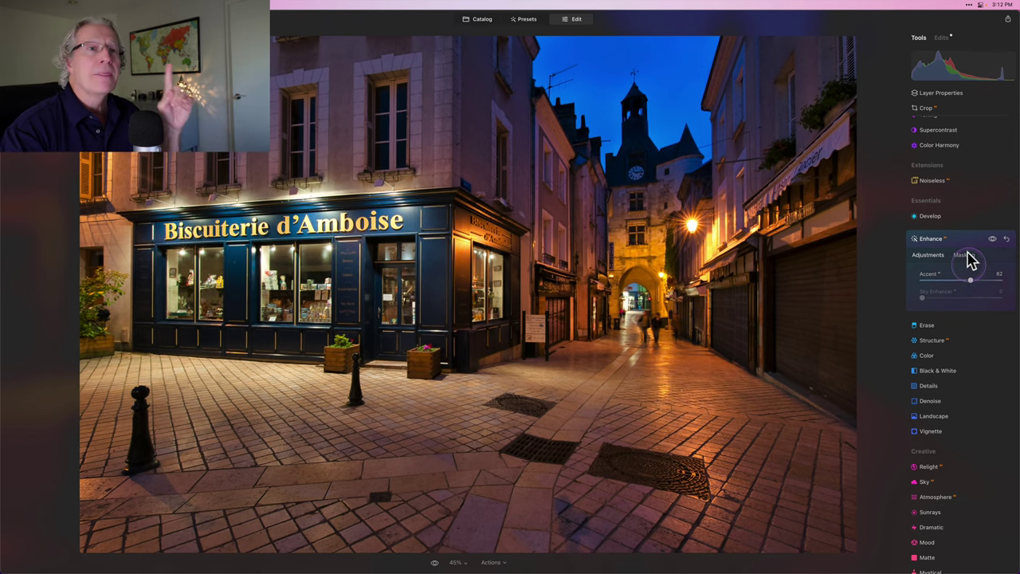
Step: Add an inverted radial gradient mask to Enhance over the distant archway street
left_click(964, 255)
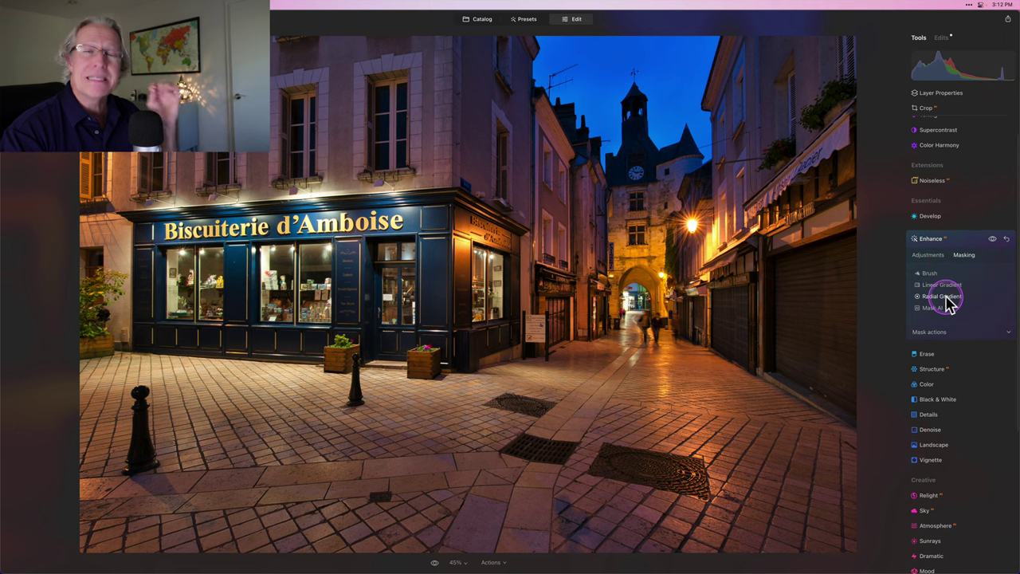
left_click(948, 297)
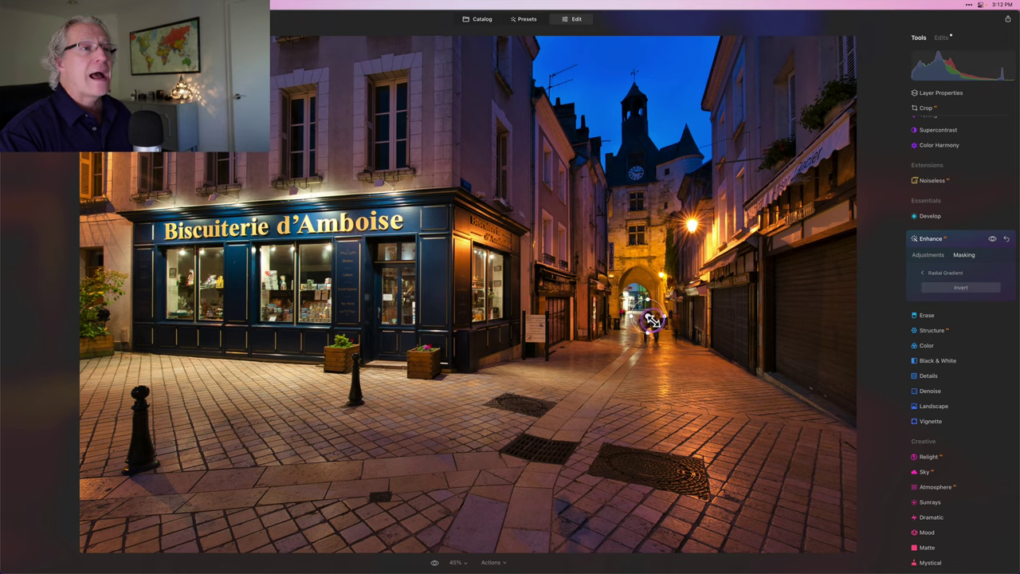
left_click_drag(647, 316, 687, 373)
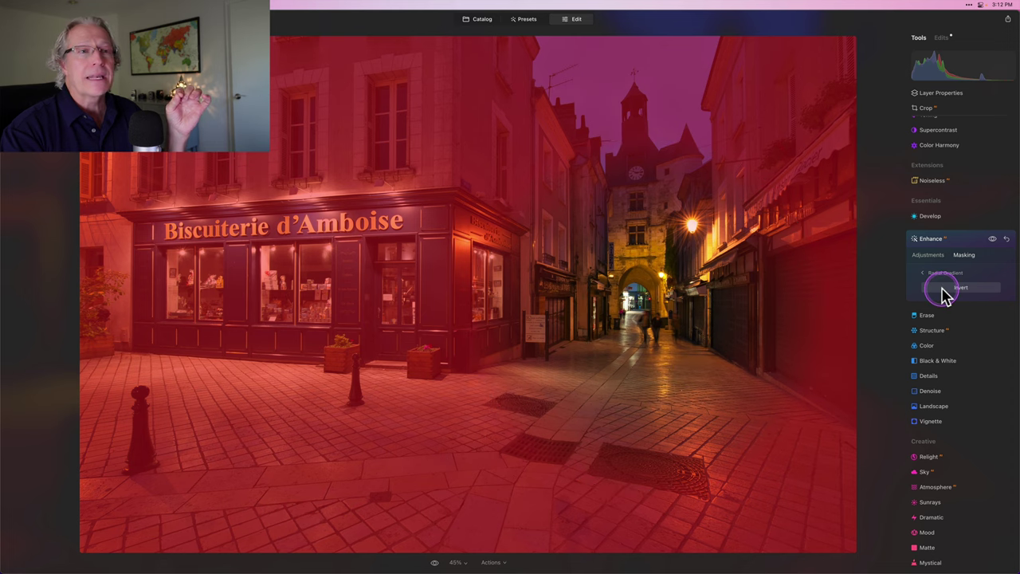
left_click(947, 289)
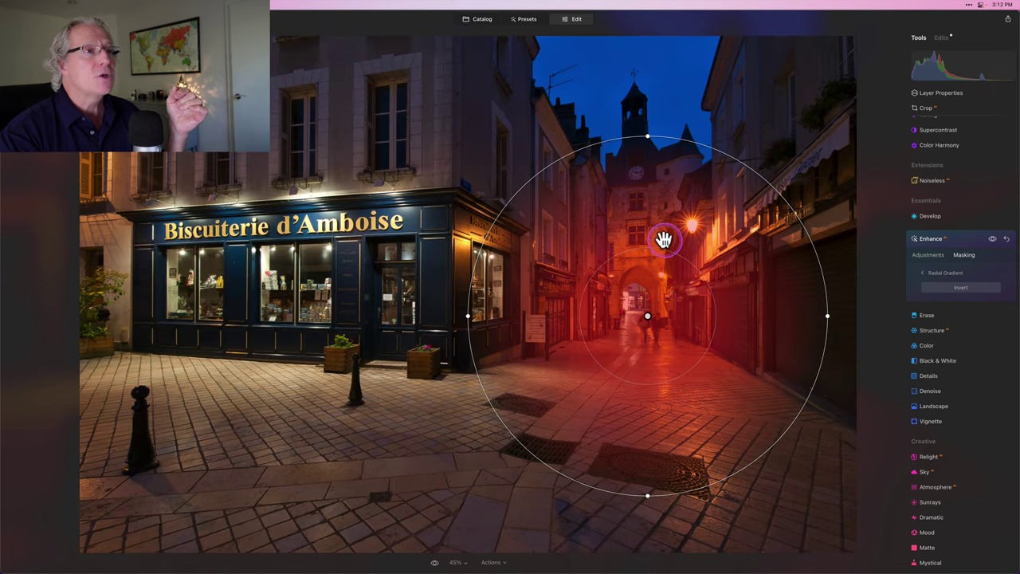
Step: Reshape the gradient into a tall ellipse around the archway, previewing the mask without its outline
left_click_drag(677, 255, 681, 245)
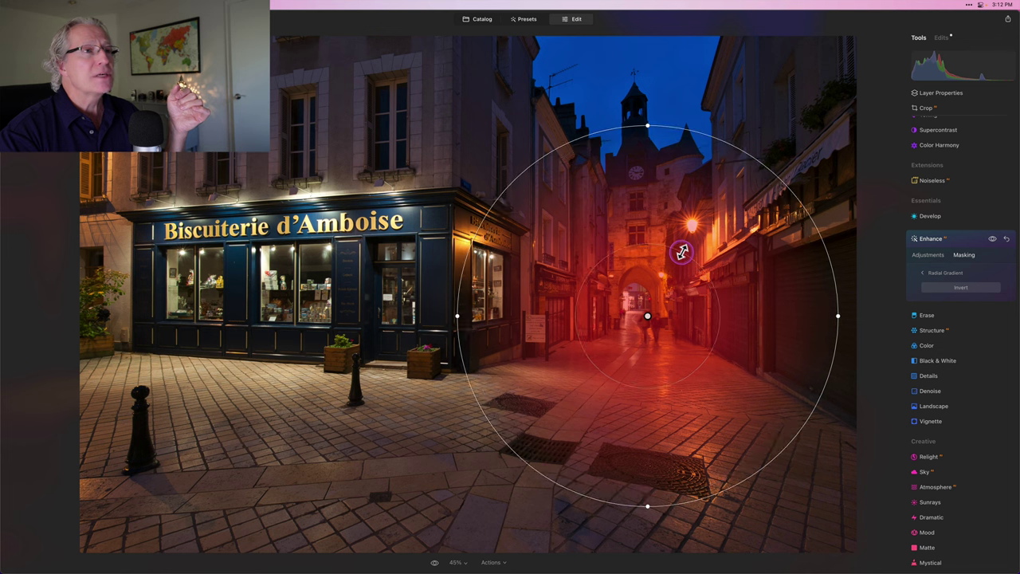
left_click_drag(835, 320, 793, 322)
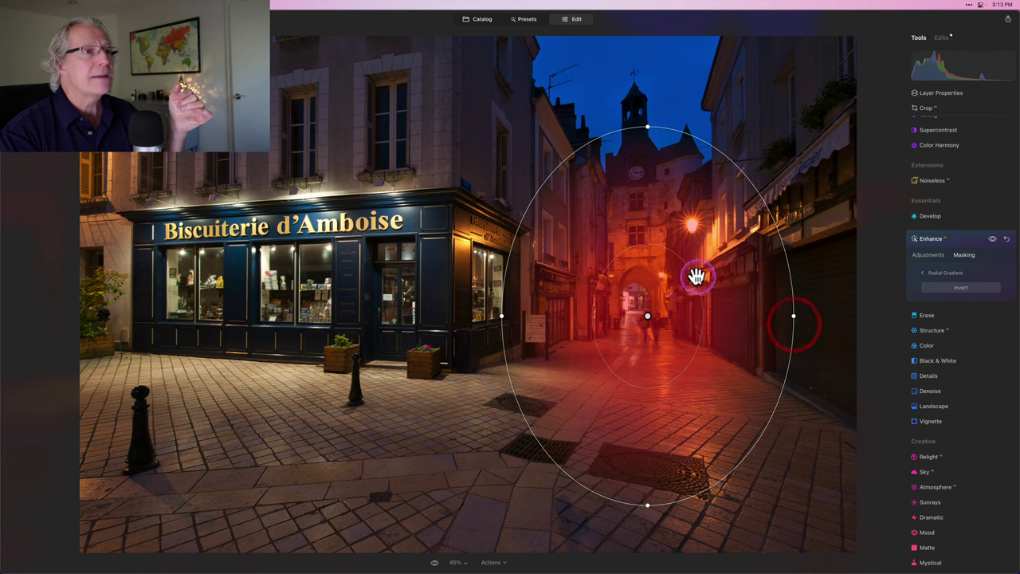
left_click_drag(699, 278, 709, 269)
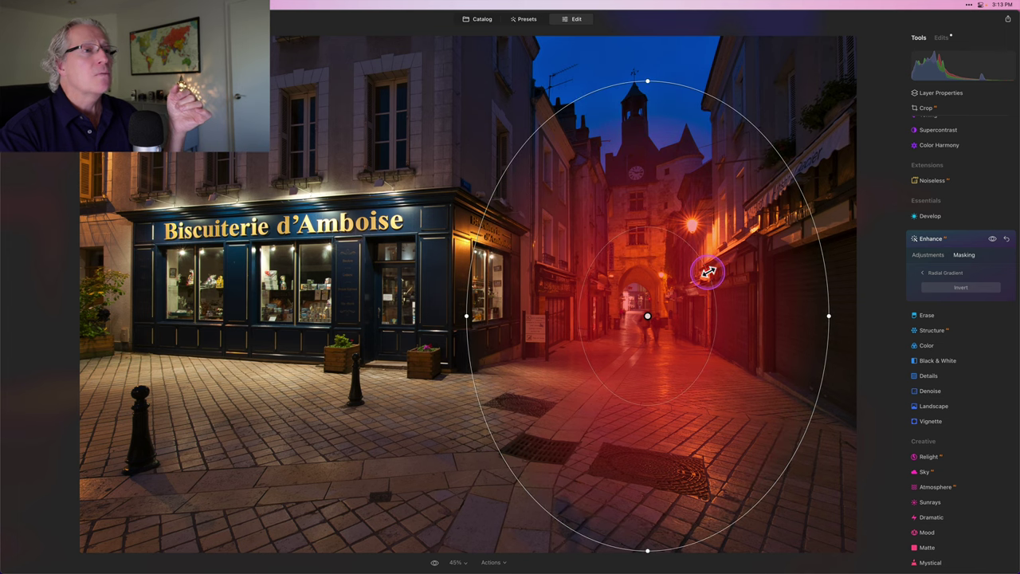
left_click(815, 221)
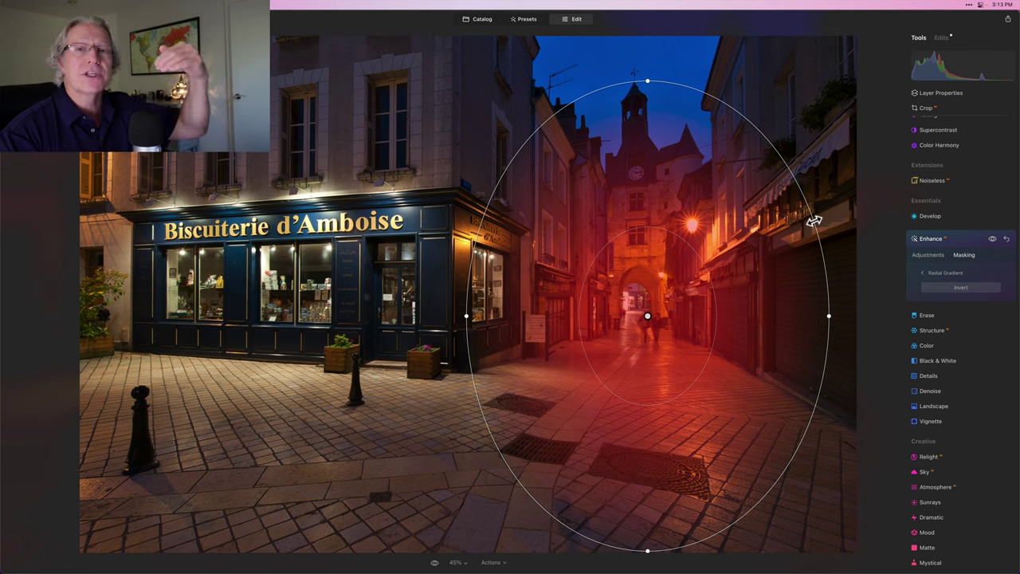
left_click_drag(814, 222, 793, 243)
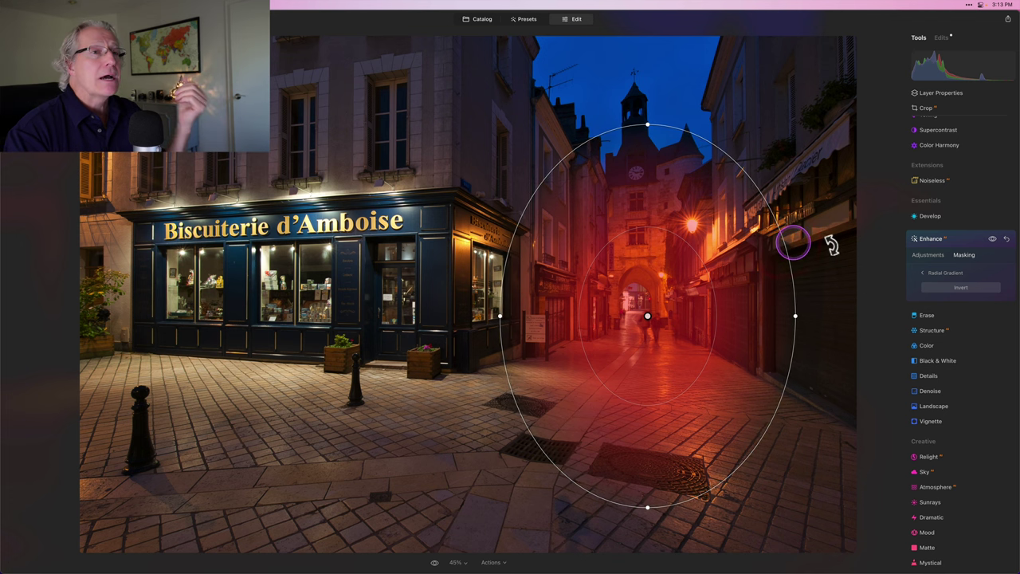
left_click(882, 255)
left_click(804, 280)
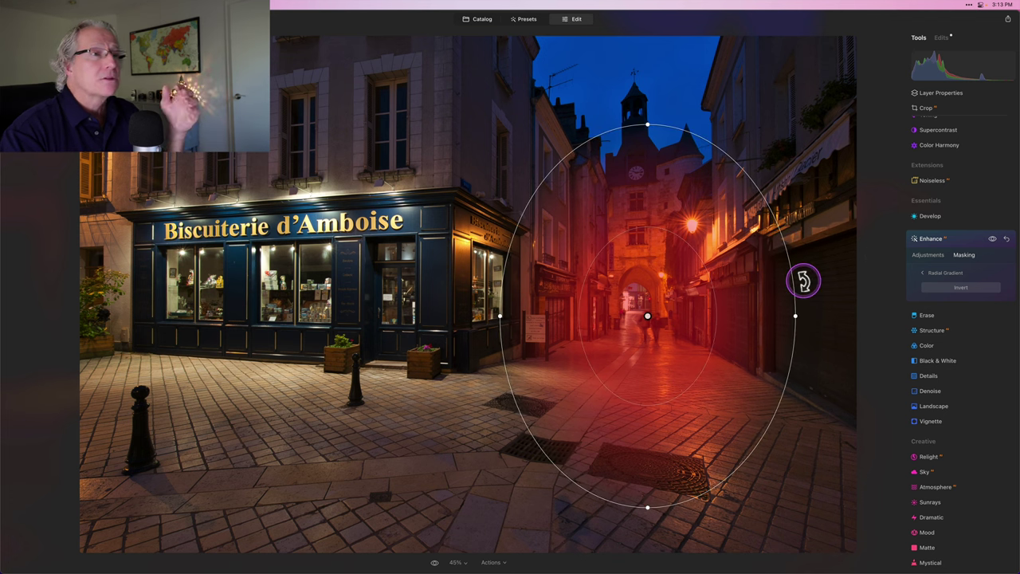
Step: Raise the masked Accent to 88 and toggle Enhance off and on to compare
left_click(929, 257)
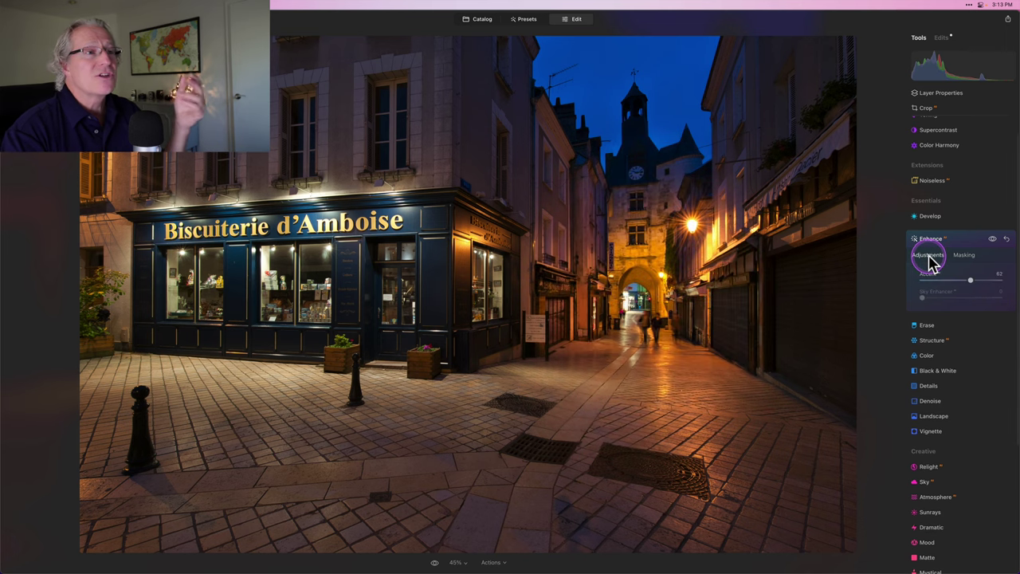
left_click(972, 283)
mouse_move(972, 280)
left_mouse_down()
mouse_move(959, 281)
mouse_move(992, 282)
left_mouse_up()
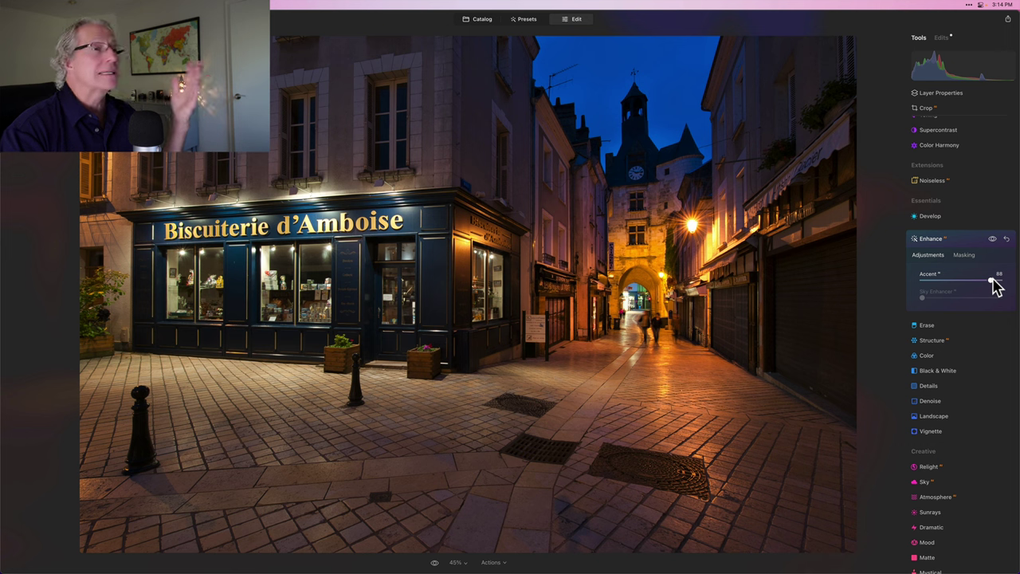
left_click(992, 238)
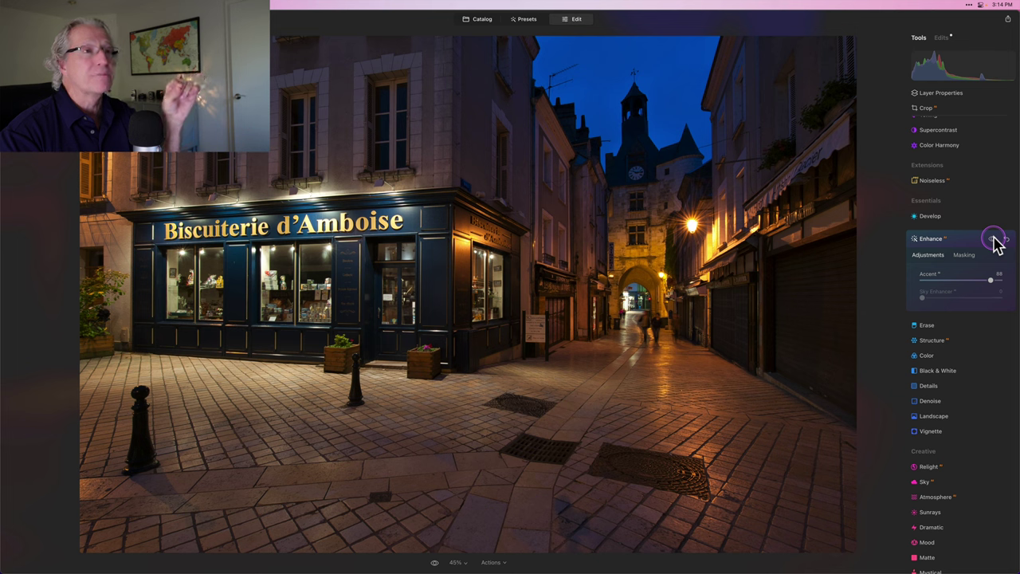
left_click(993, 238)
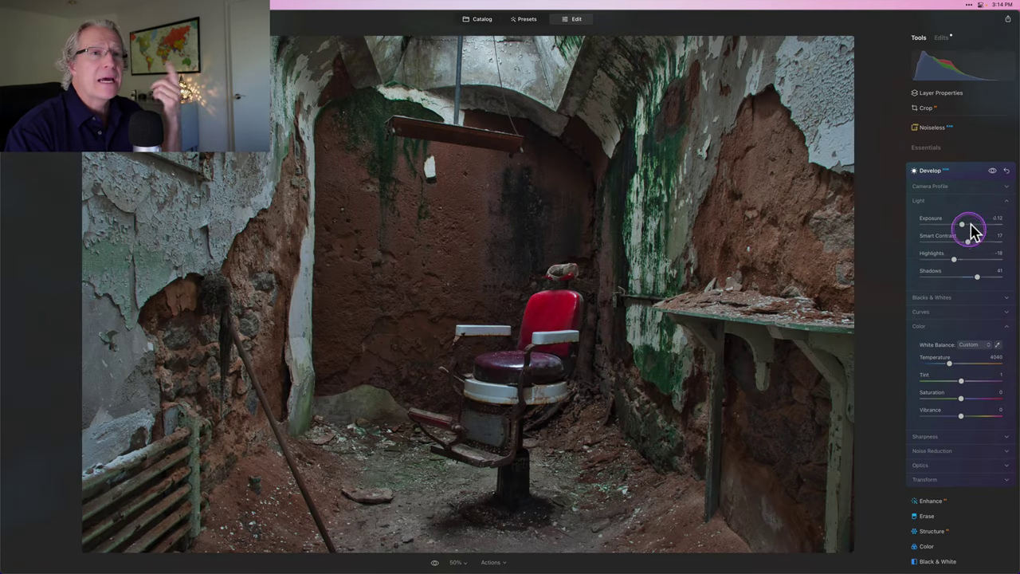
Step: Compare the barber-chair photo with Develop off and on, then collapse Develop
left_click(993, 171)
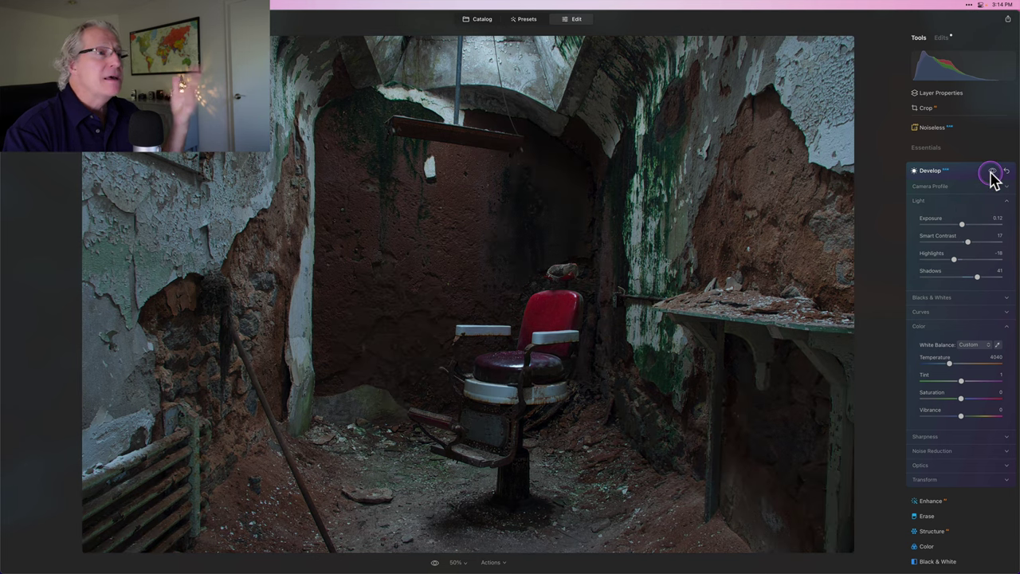
left_click(965, 224)
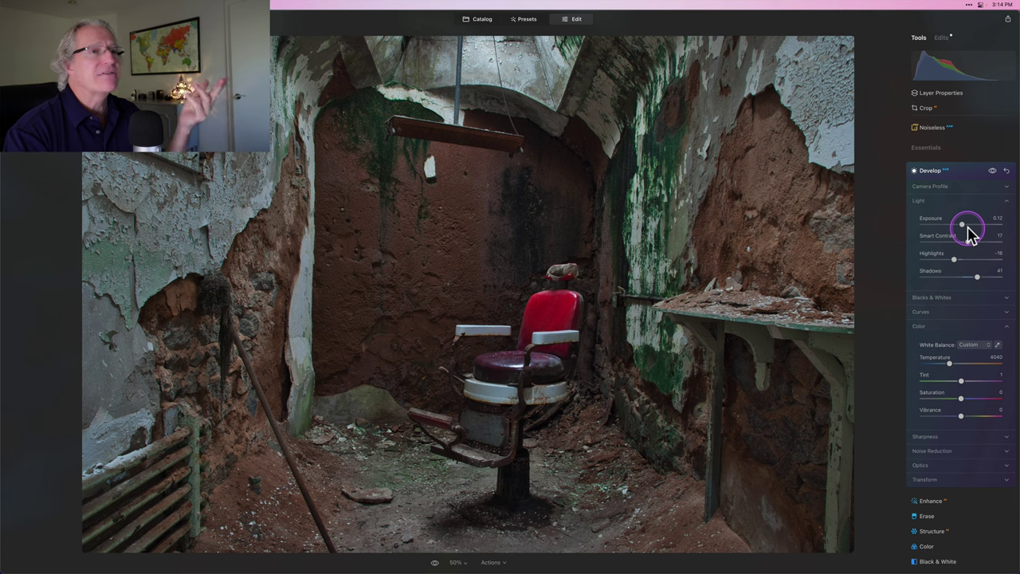
left_click(967, 173)
Step: Try Enhance Accent at 100 on the barber-chair photo, then lower it to 78
left_click(931, 177)
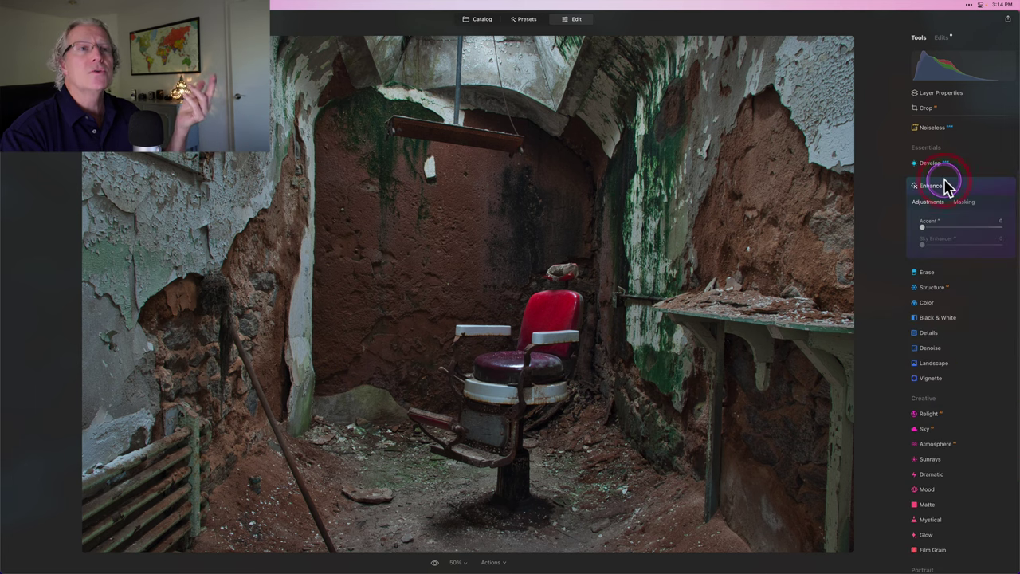
left_click(923, 241)
left_click(923, 229)
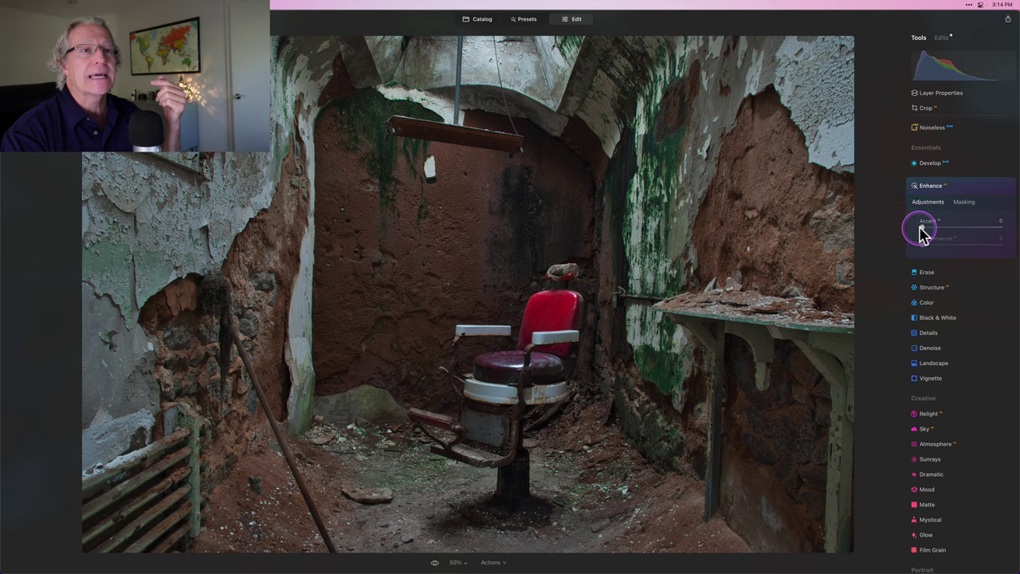
left_click_drag(923, 228, 1009, 230)
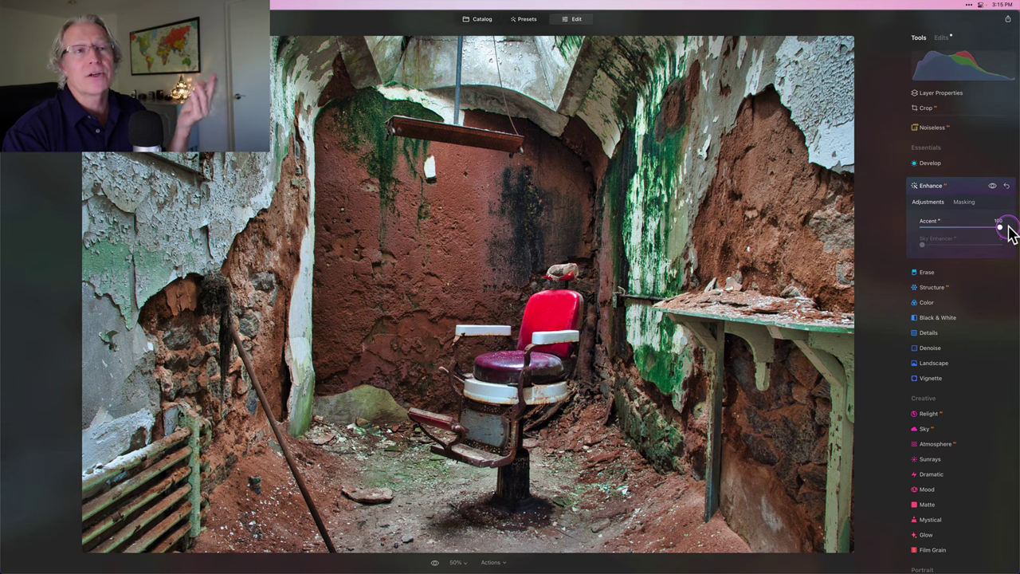
left_click_drag(1007, 228, 989, 229)
left_click(987, 231)
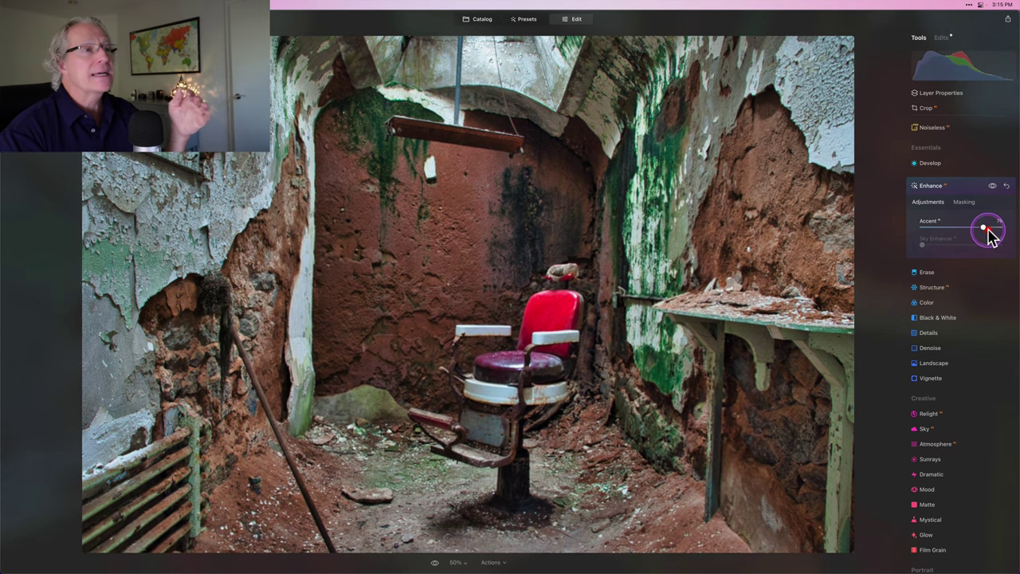
left_click(966, 227)
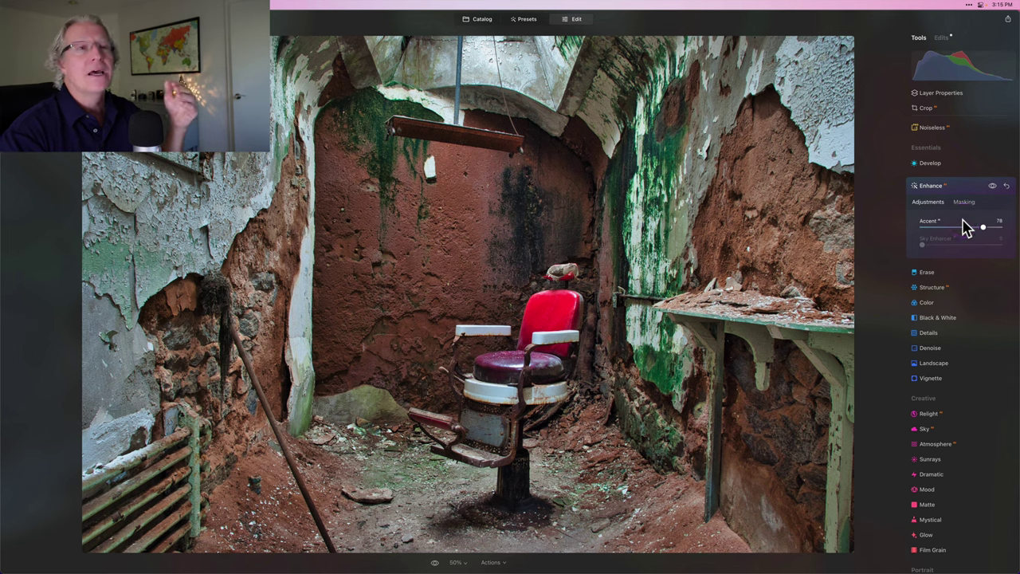
left_click(965, 204)
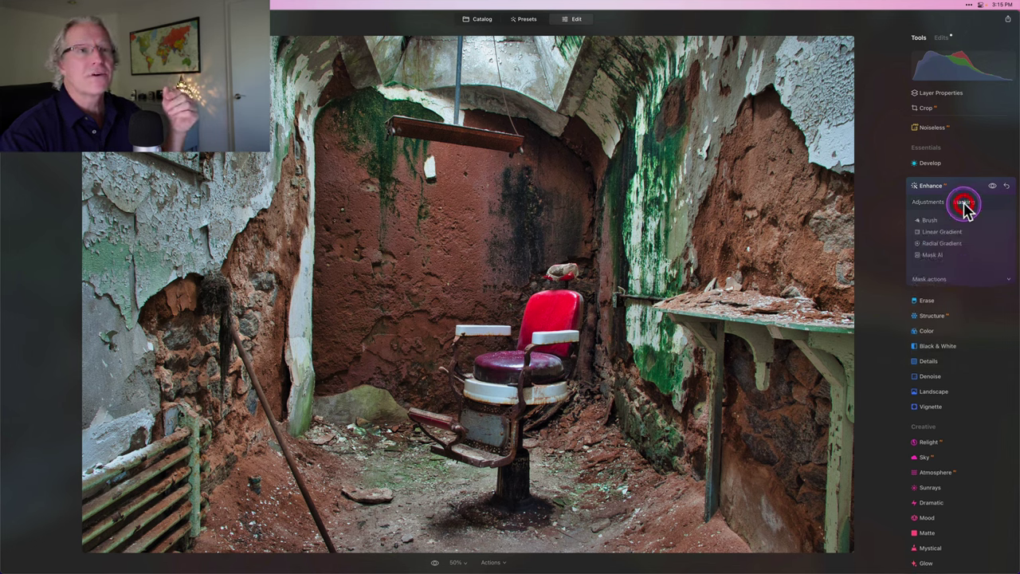
Step: Add an inverted radial gradient mask to Enhance centred on the barber chair
left_click(941, 243)
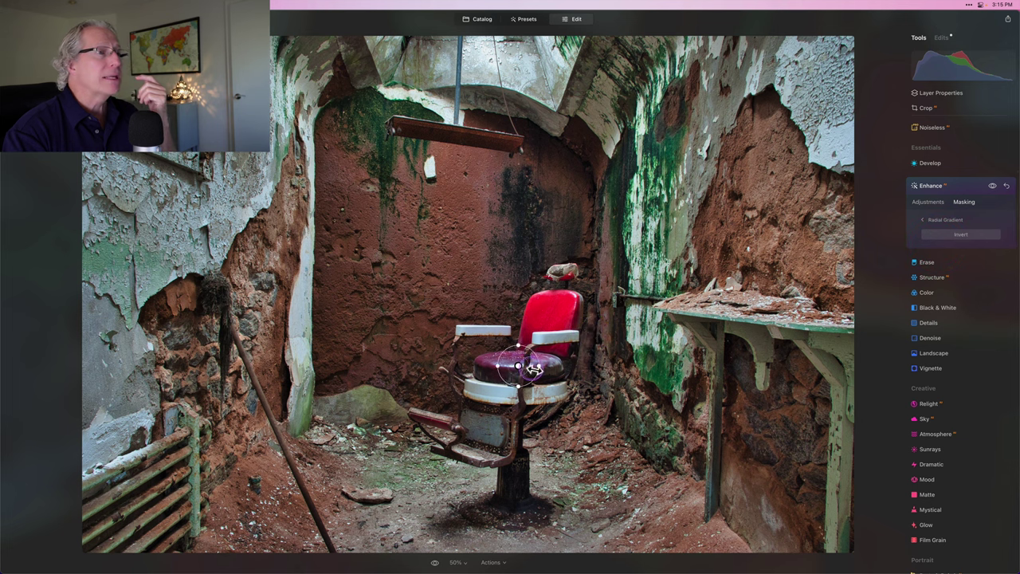
left_click_drag(518, 365, 610, 394)
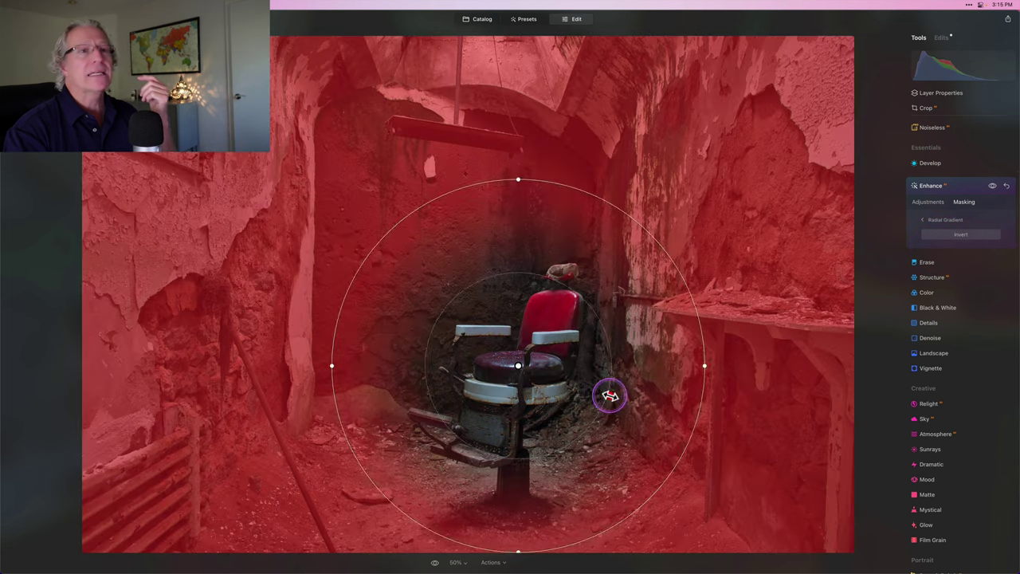
left_click(961, 234)
Step: Reshape the gradient into a tall ellipse enclosing the barber chair
left_click_drag(610, 353, 603, 354)
left_click_drag(692, 369, 660, 369)
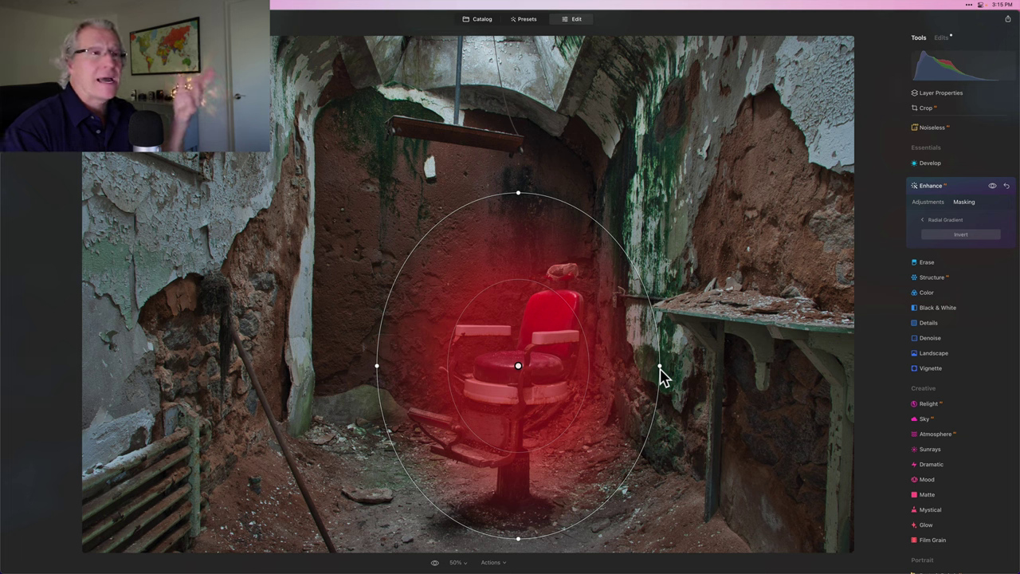
left_click_drag(586, 327, 640, 332)
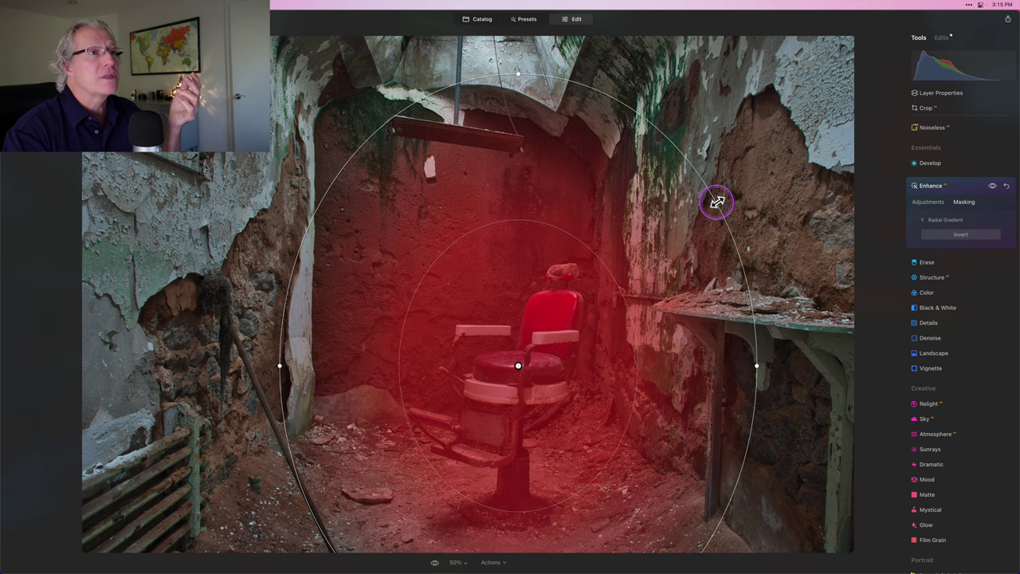
left_click_drag(716, 200, 679, 225)
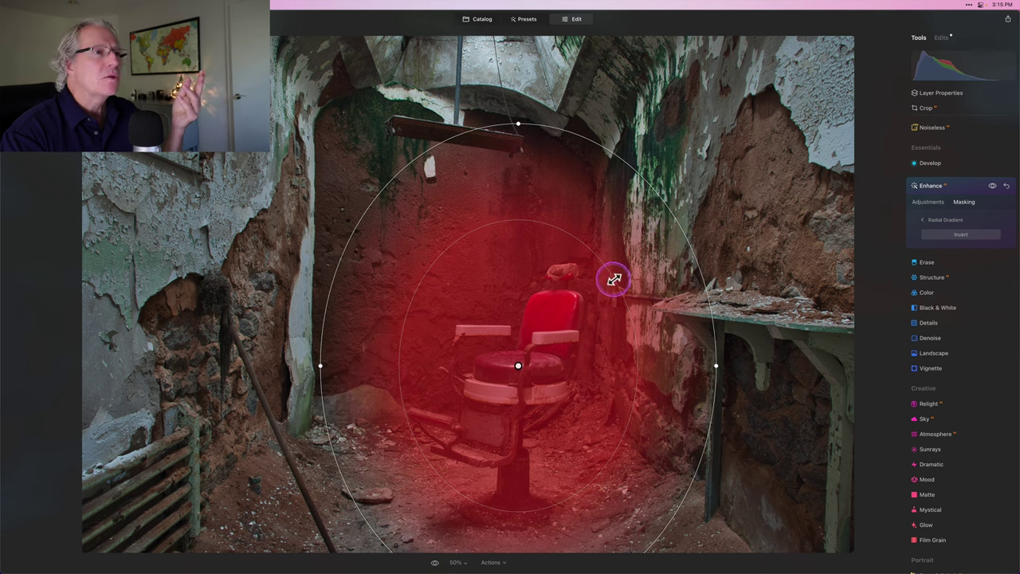
left_click_drag(614, 279, 617, 278)
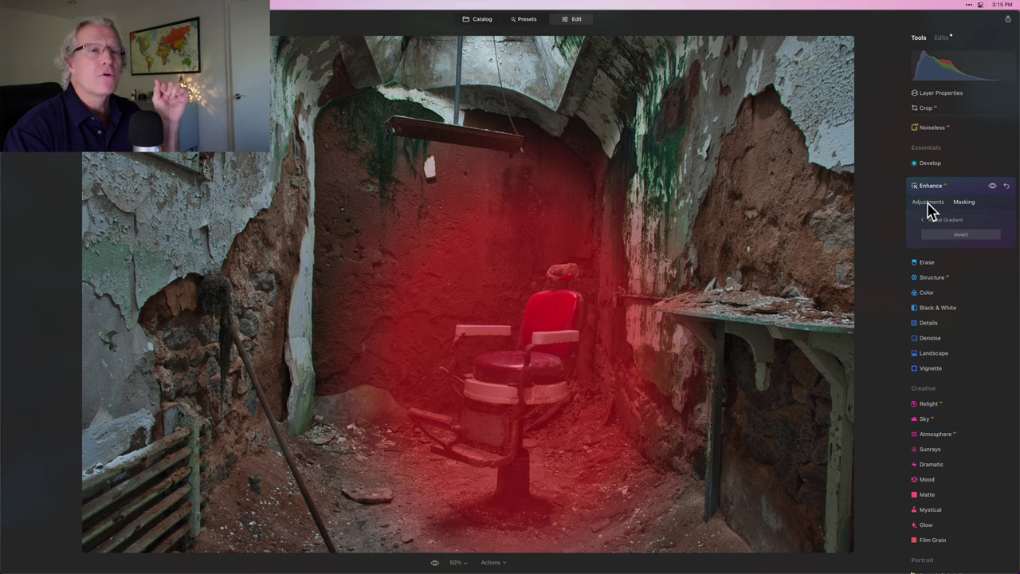
Step: Raise the masked Accent to about 88 and toggle Enhance off and on to compare
left_click_drag(922, 229, 991, 229)
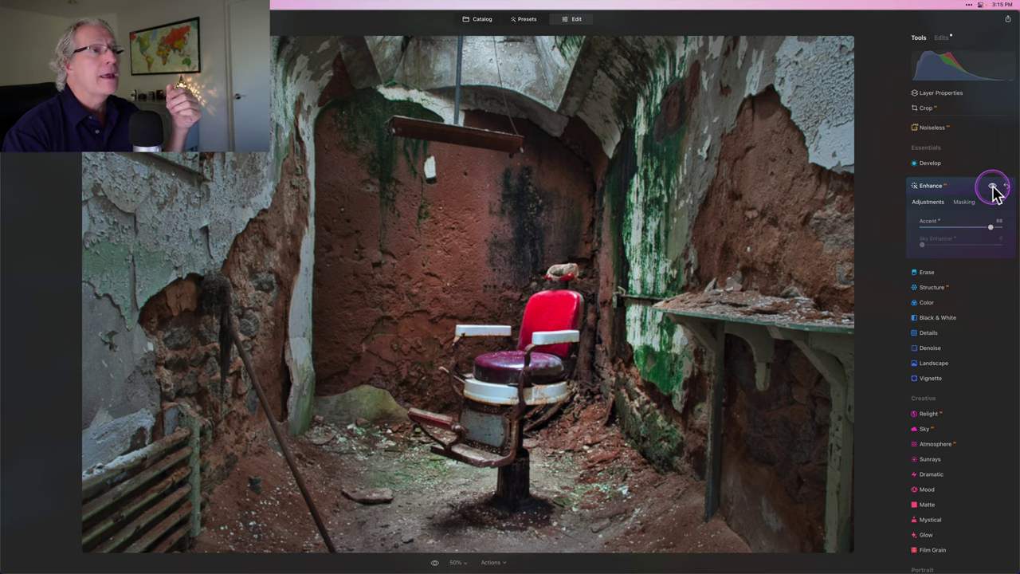
left_click(993, 186)
left_click(994, 186)
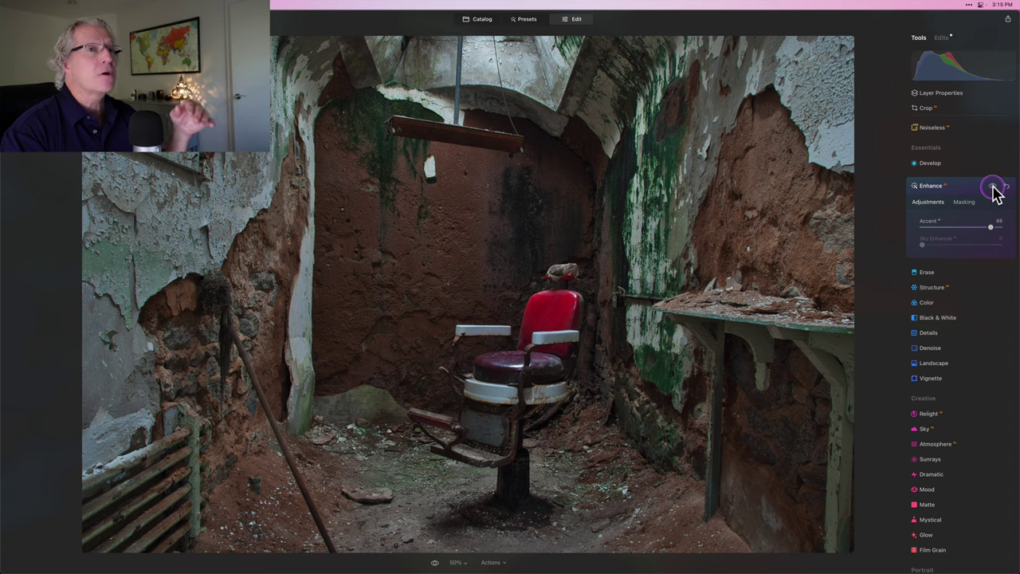
left_click(994, 188)
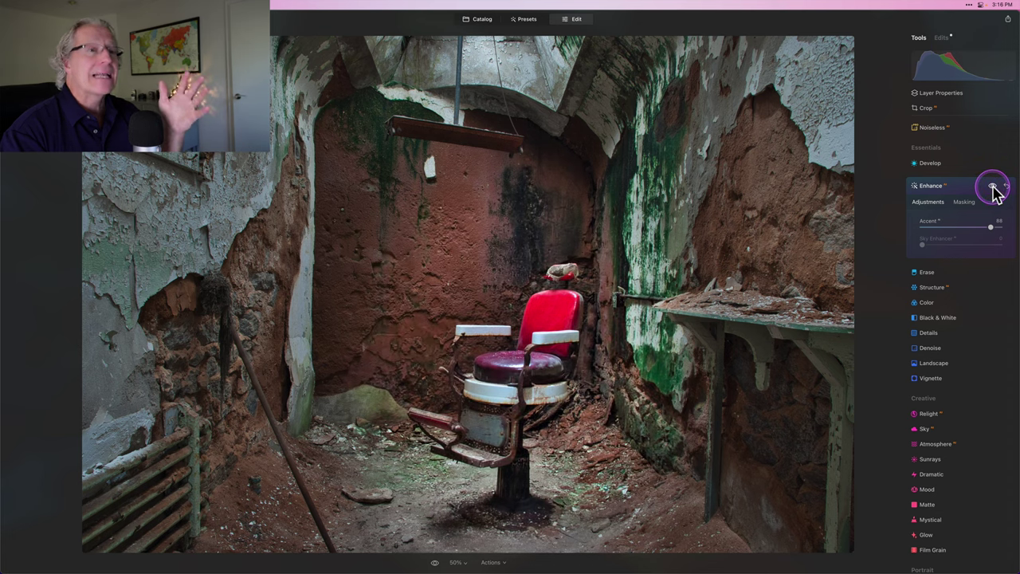
Step: Lower the masked Accent to 80 and compare Enhance off and on again
left_click_drag(988, 228, 989, 229)
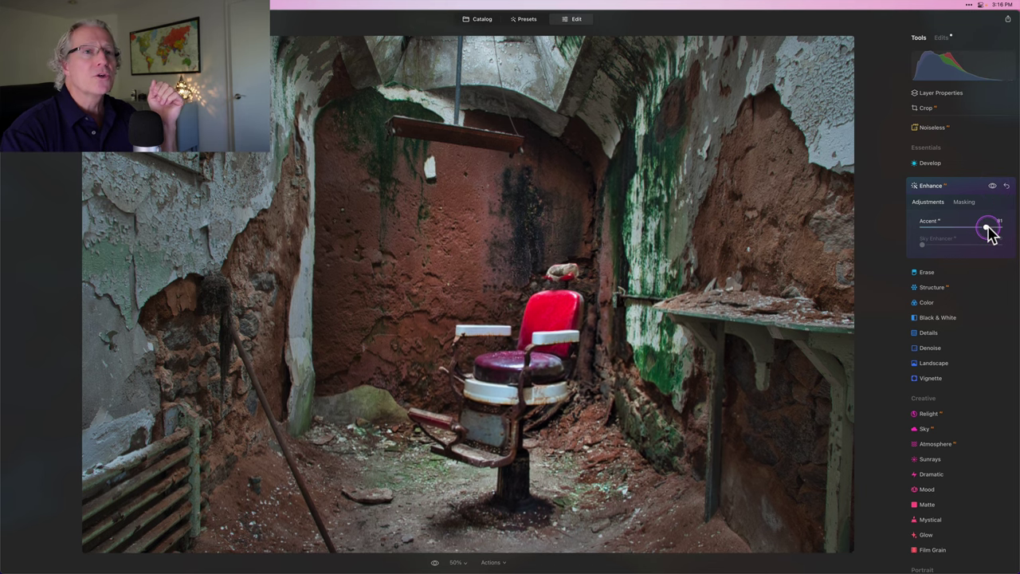
left_click(988, 230)
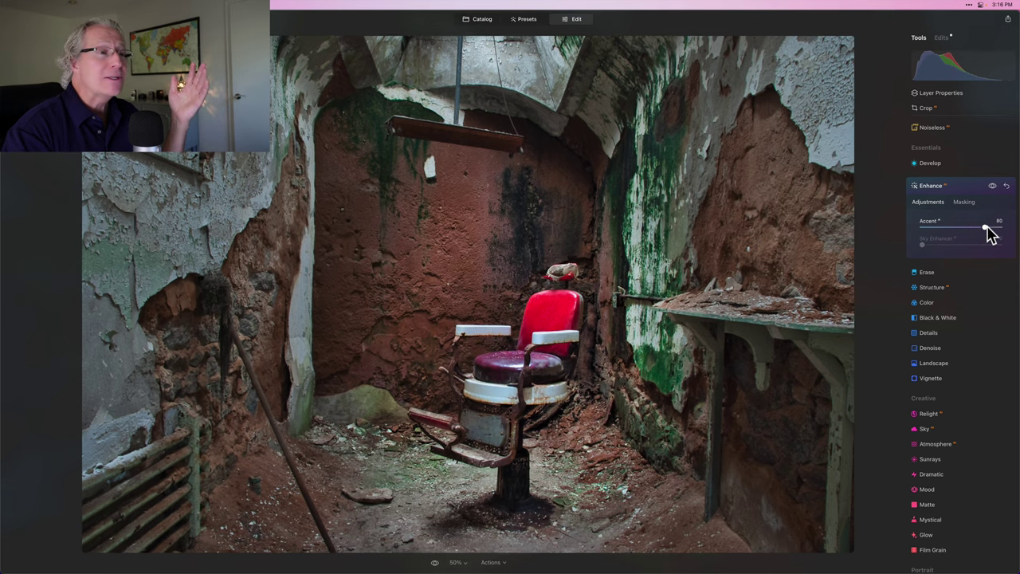
left_click(992, 186)
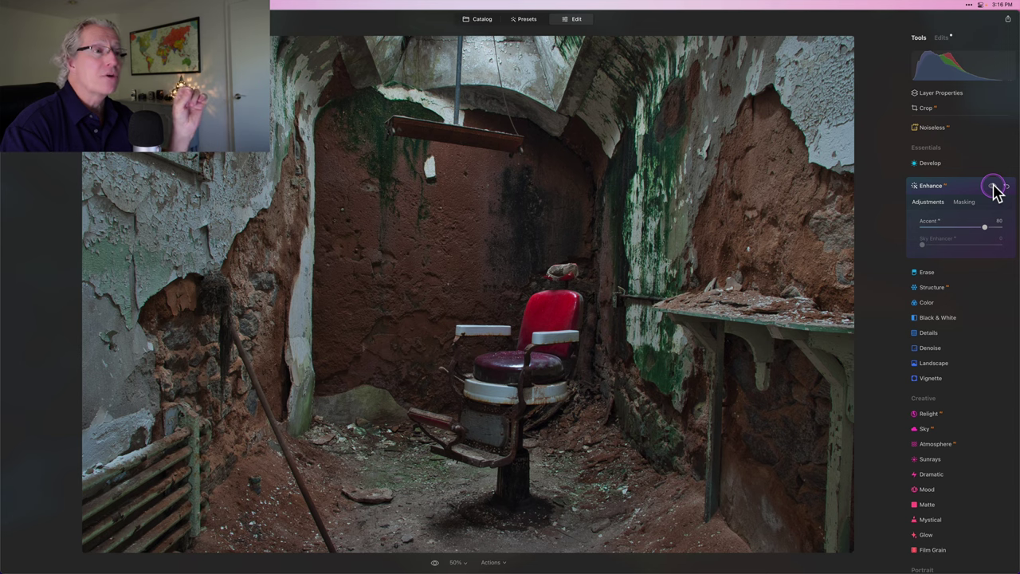
left_click(992, 186)
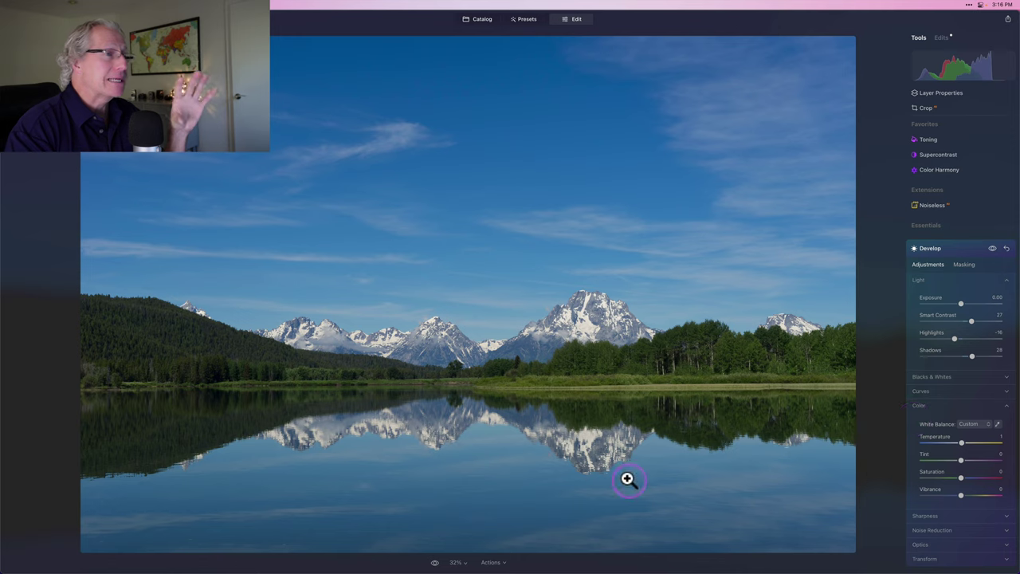
Step: Compare the lake photo with Develop off and on, then collapse the Develop panel
left_click(993, 249)
left_click(994, 249)
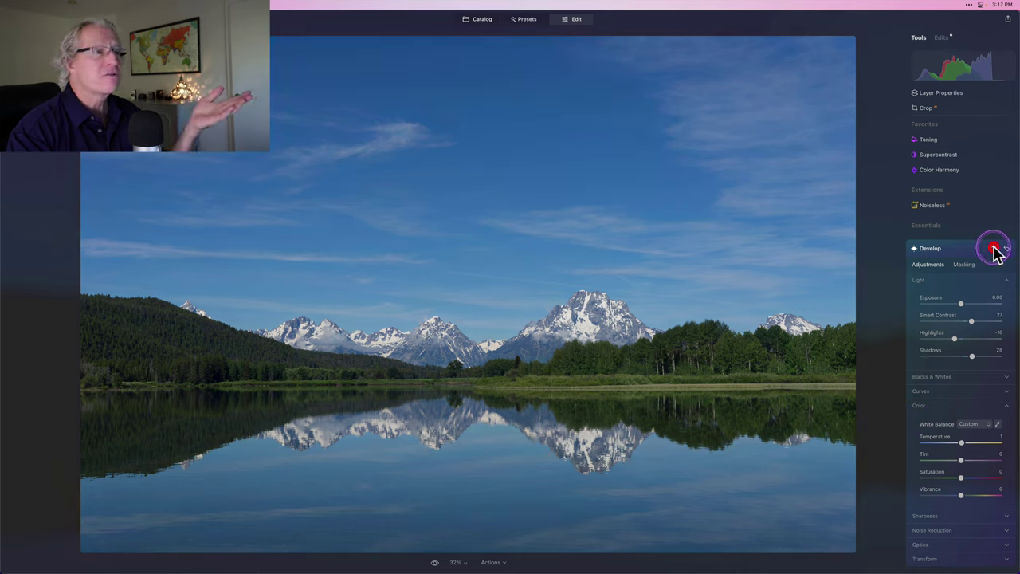
left_click(953, 251)
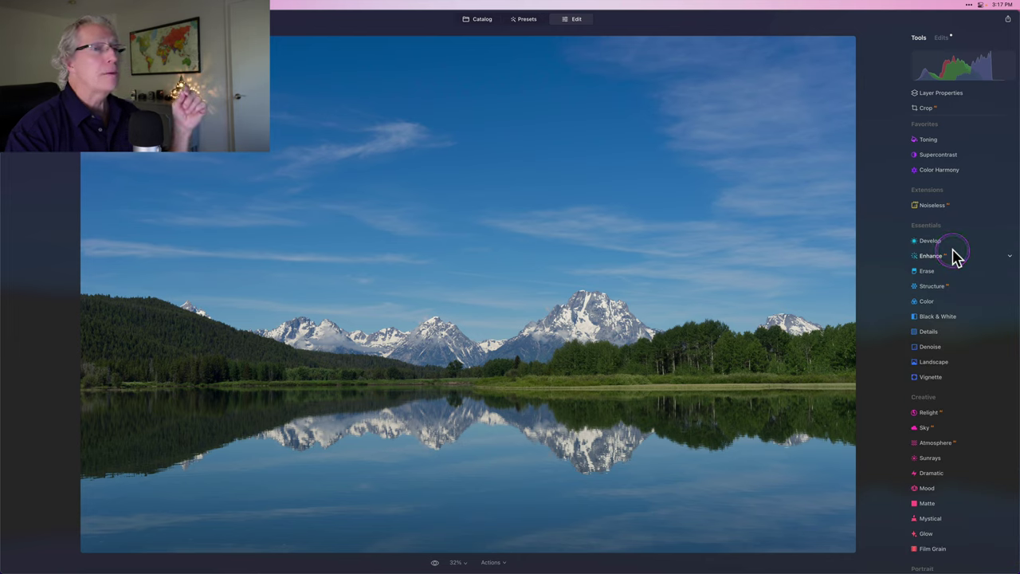
Step: Try Enhance Accent at 100 on the lake photo, then set it to 61
left_click(942, 259)
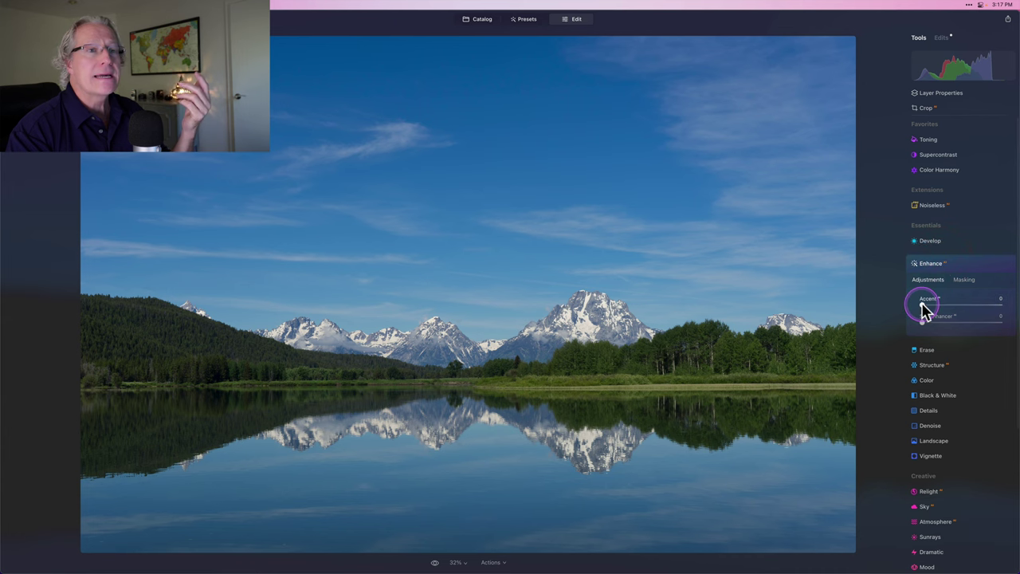
left_click_drag(922, 305, 1011, 299)
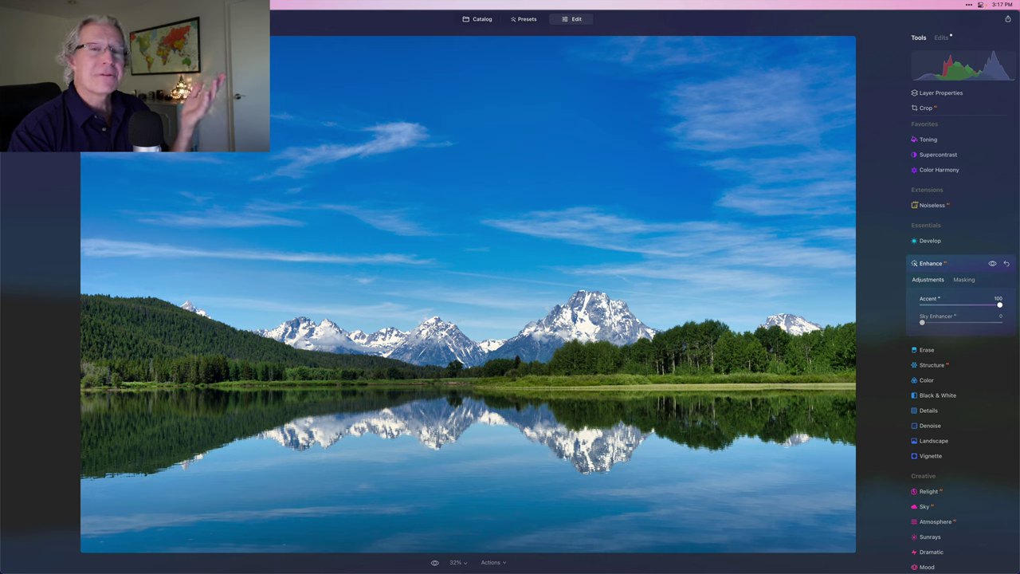
left_click_drag(998, 304, 976, 307)
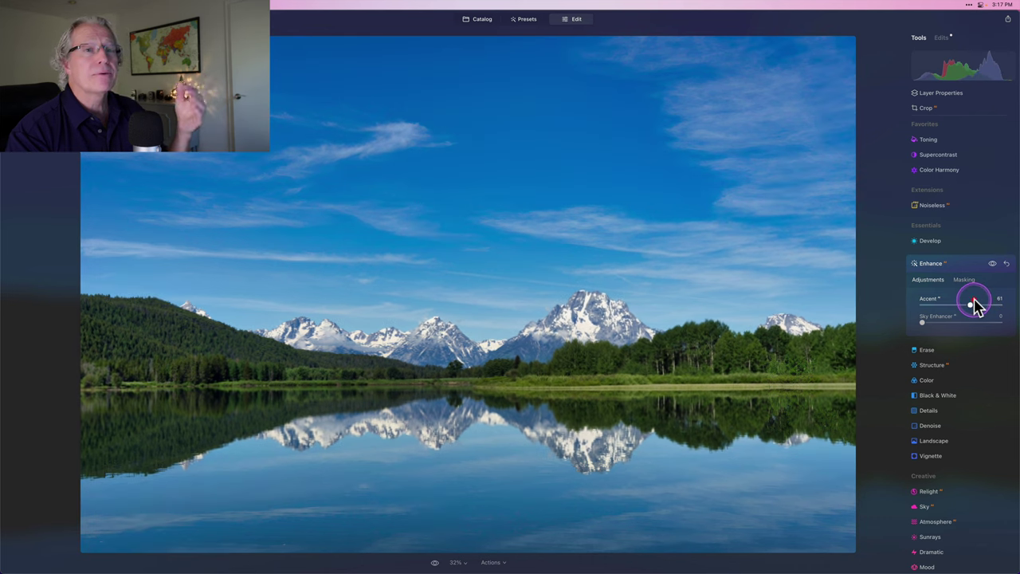
Step: Add an inverted radial gradient mask centred where the mountains meet the lake
left_click(964, 280)
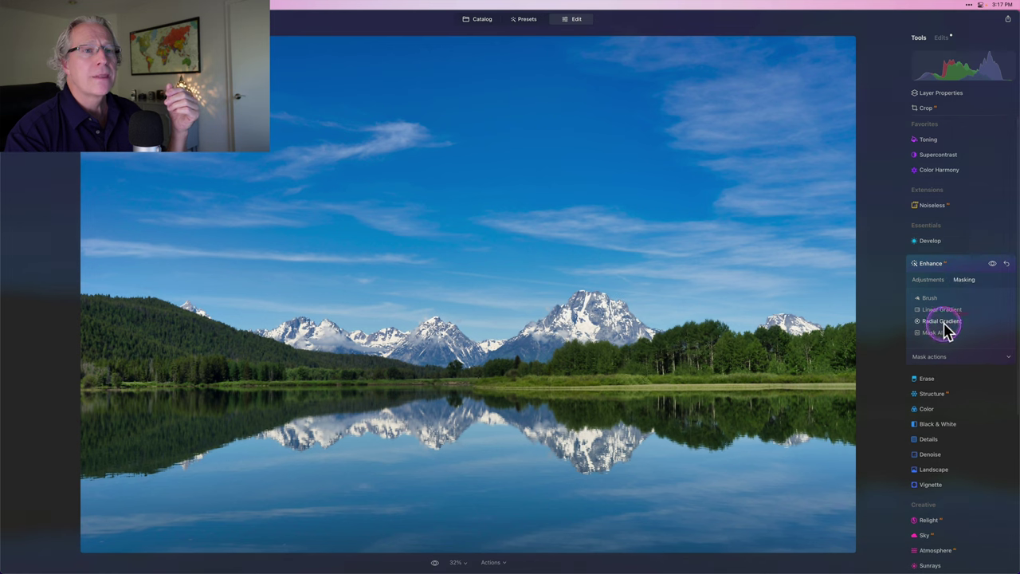
left_click(943, 321)
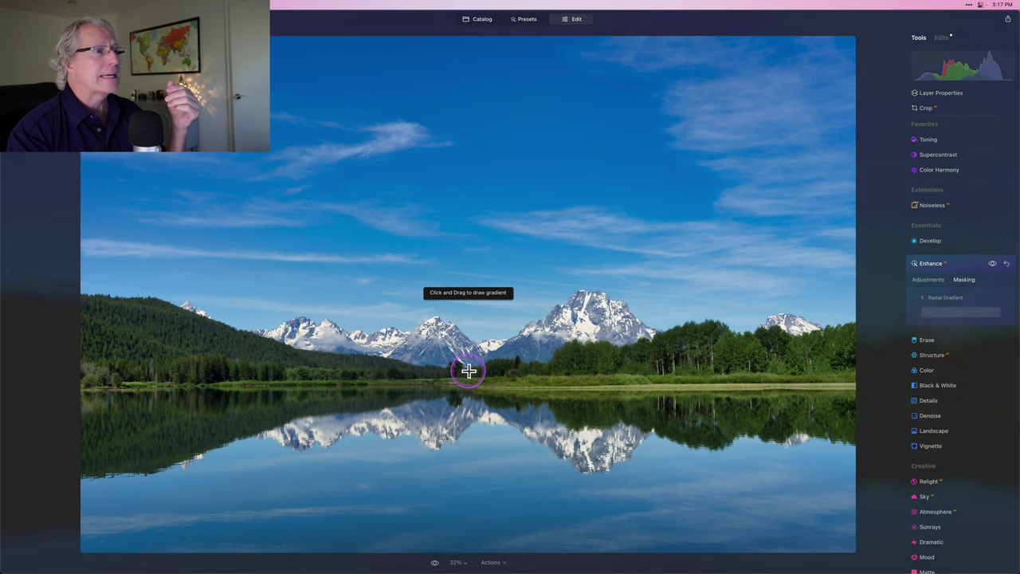
mouse_move(468, 370)
left_mouse_down()
mouse_move(524, 390)
mouse_move(558, 388)
left_mouse_up()
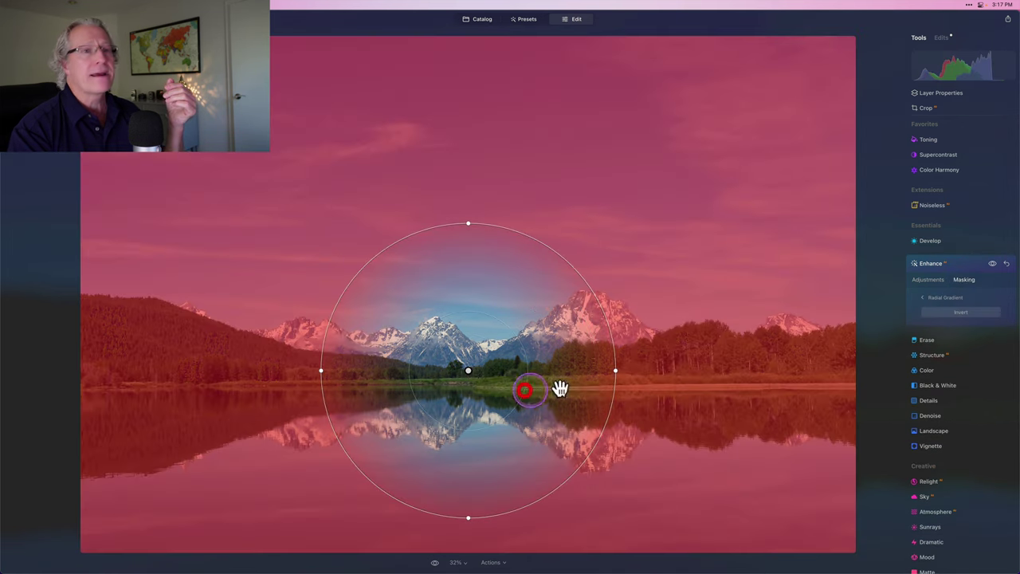
left_click(945, 312)
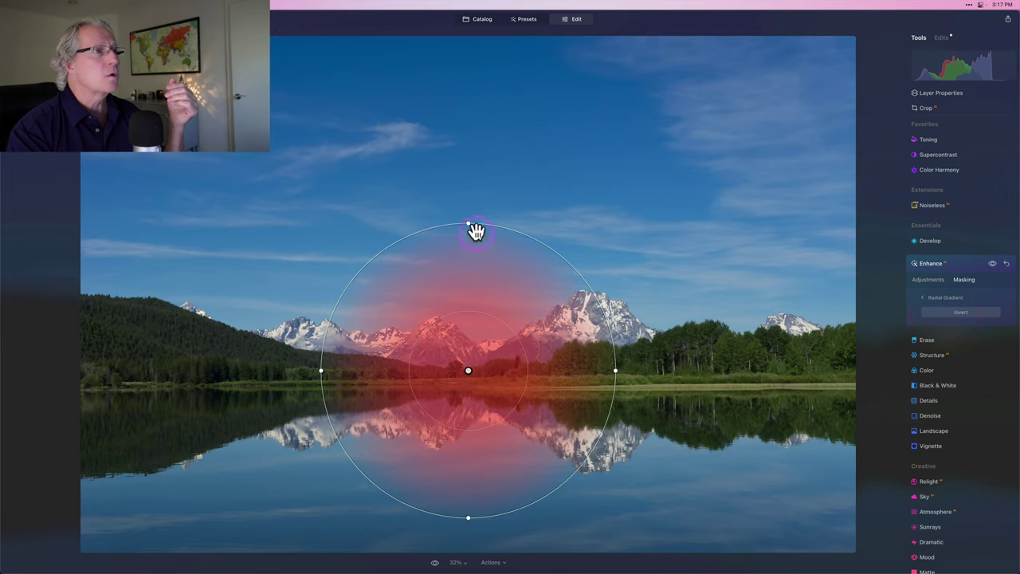
Step: Stretch the gradient into a wide ellipse spanning the mountains and their reflection
left_click_drag(468, 224, 468, 286)
left_click_drag(528, 365, 640, 374)
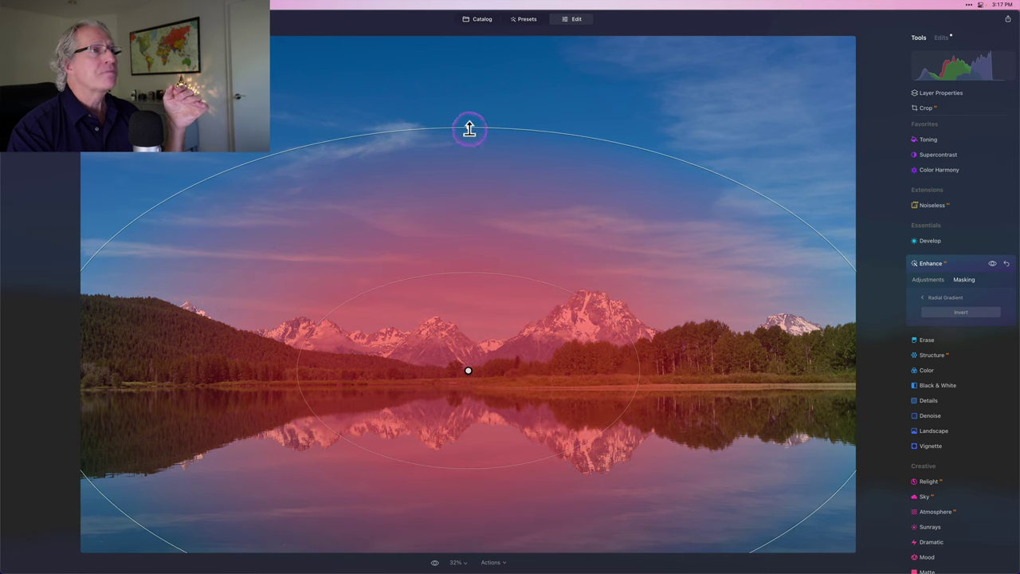
left_click_drag(468, 130, 469, 208)
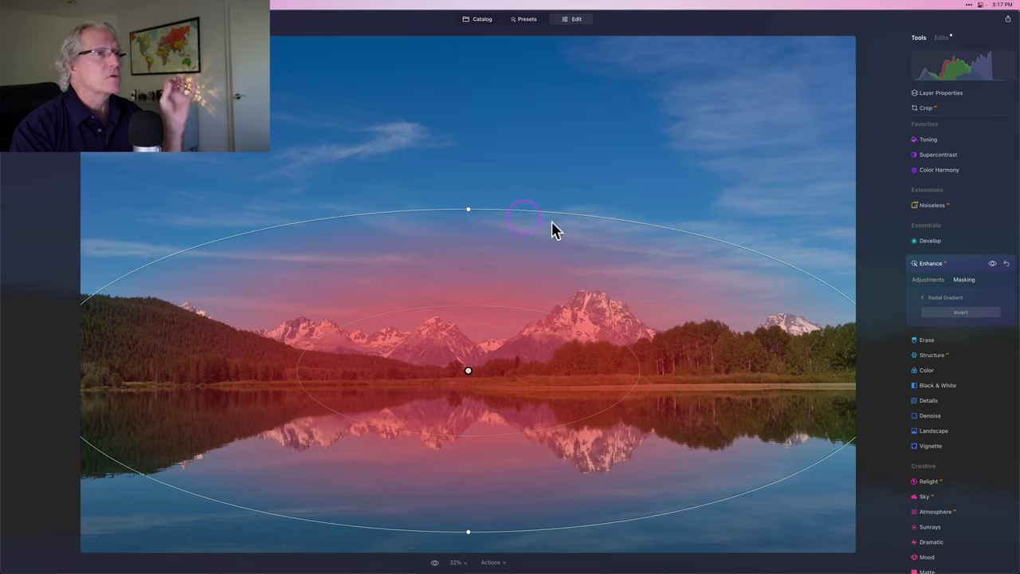
left_click_drag(675, 230, 645, 243)
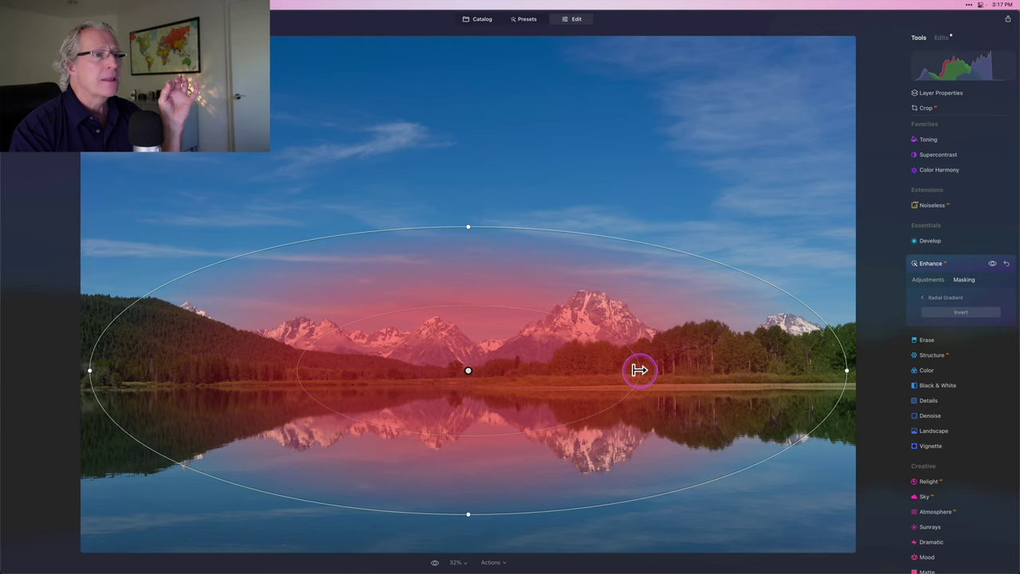
left_click_drag(640, 367, 680, 368)
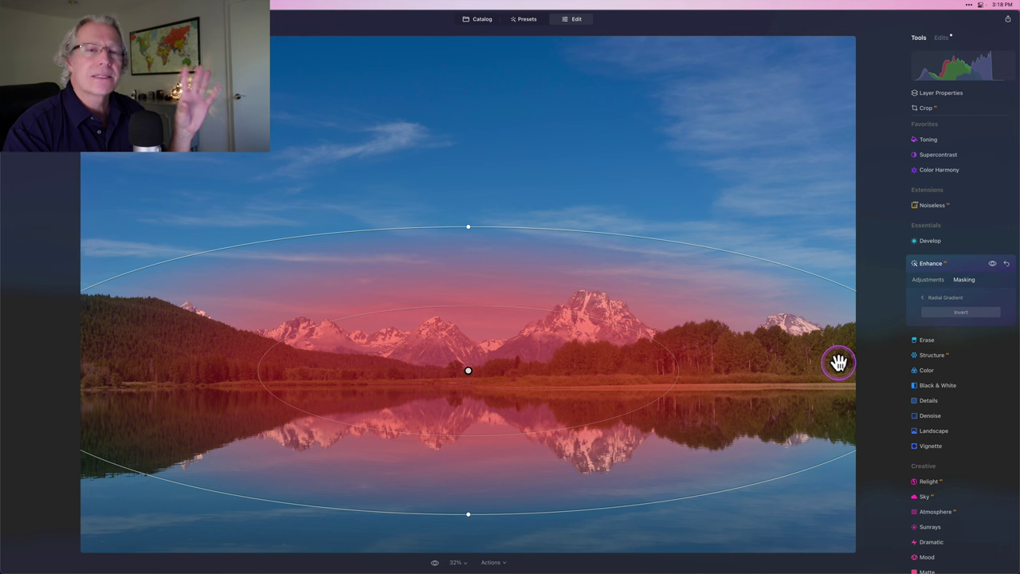
left_click(929, 279)
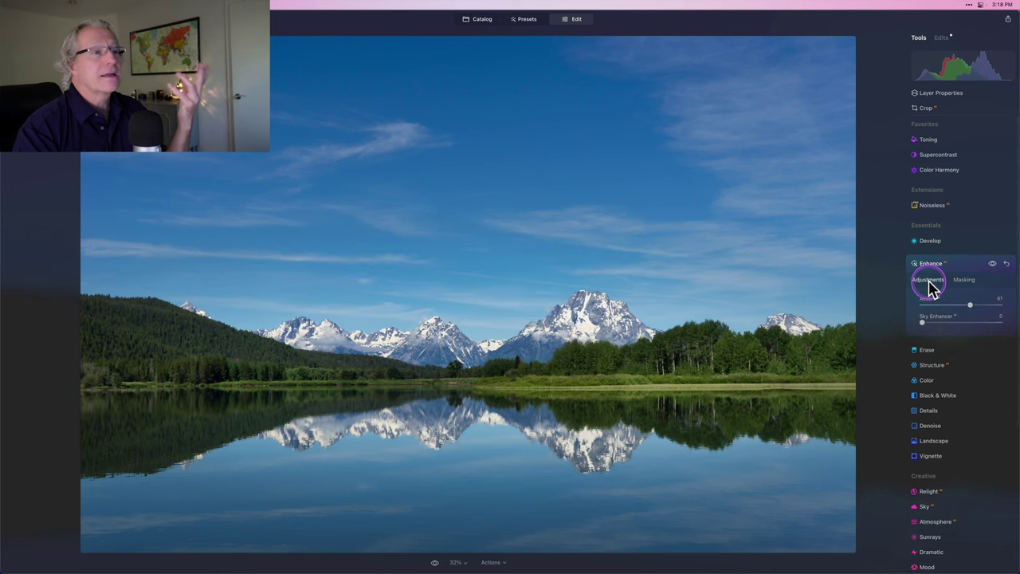
left_click(992, 264)
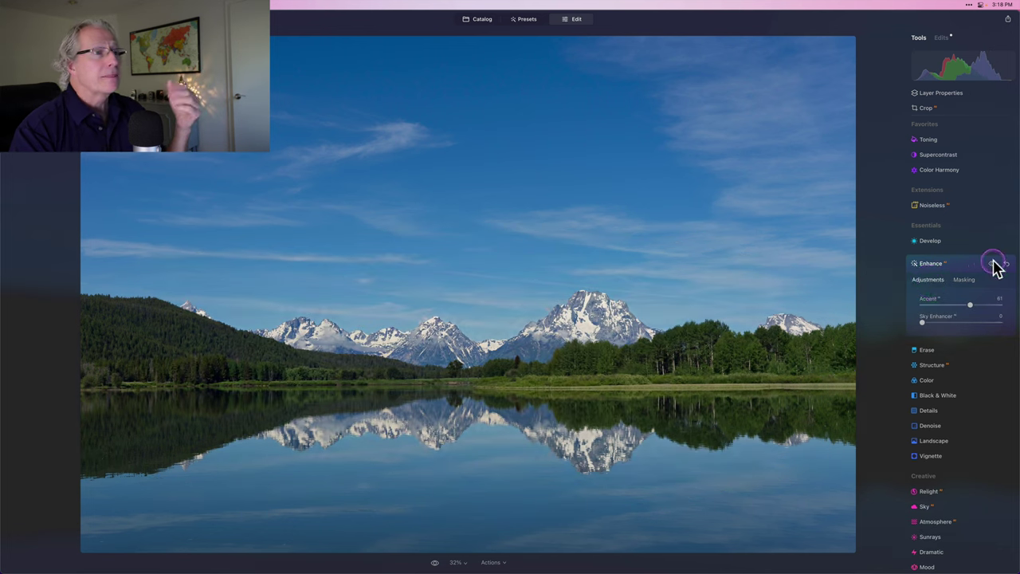
left_click(993, 264)
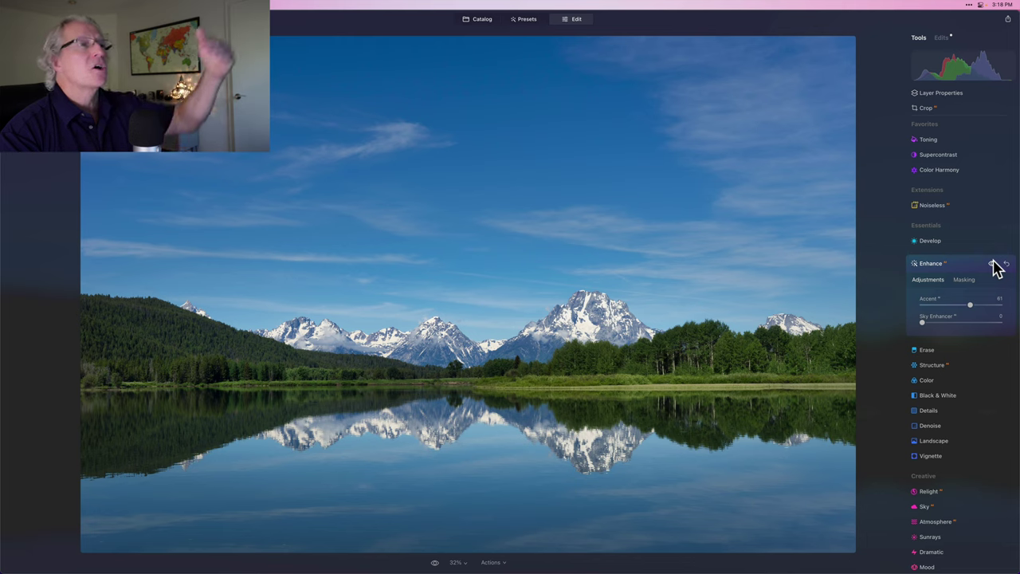
left_click(992, 264)
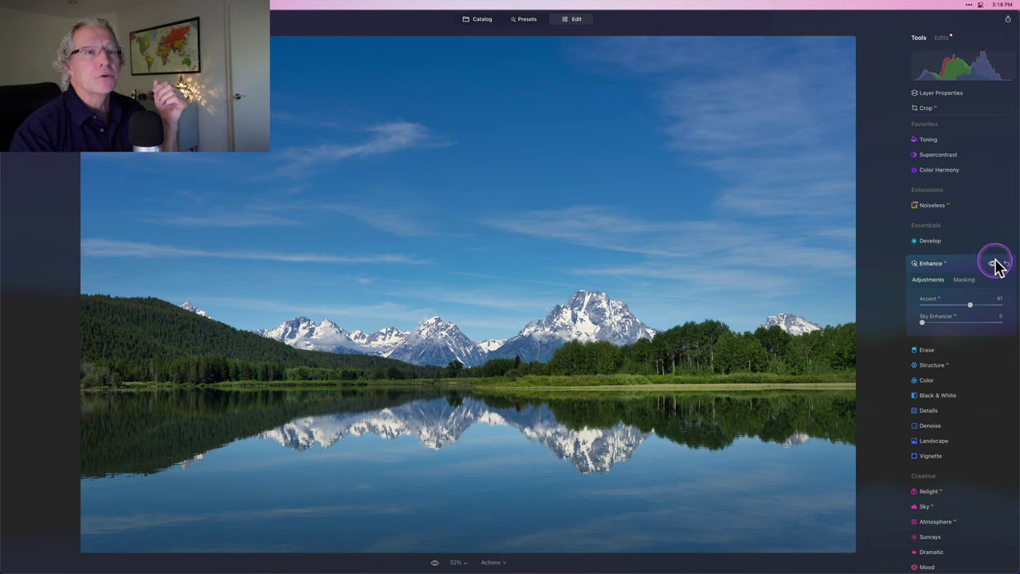
left_click(993, 266)
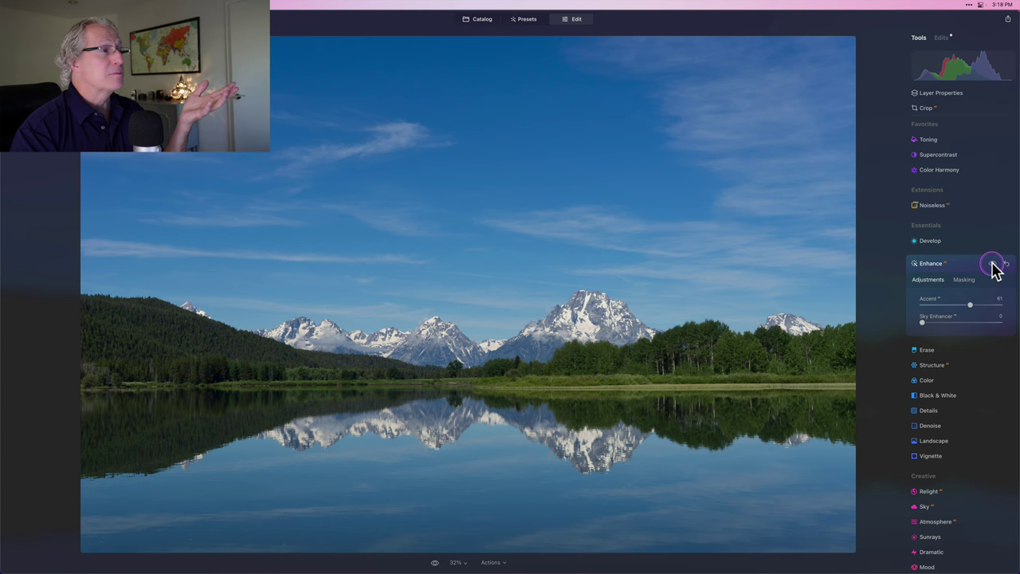
left_click(993, 265)
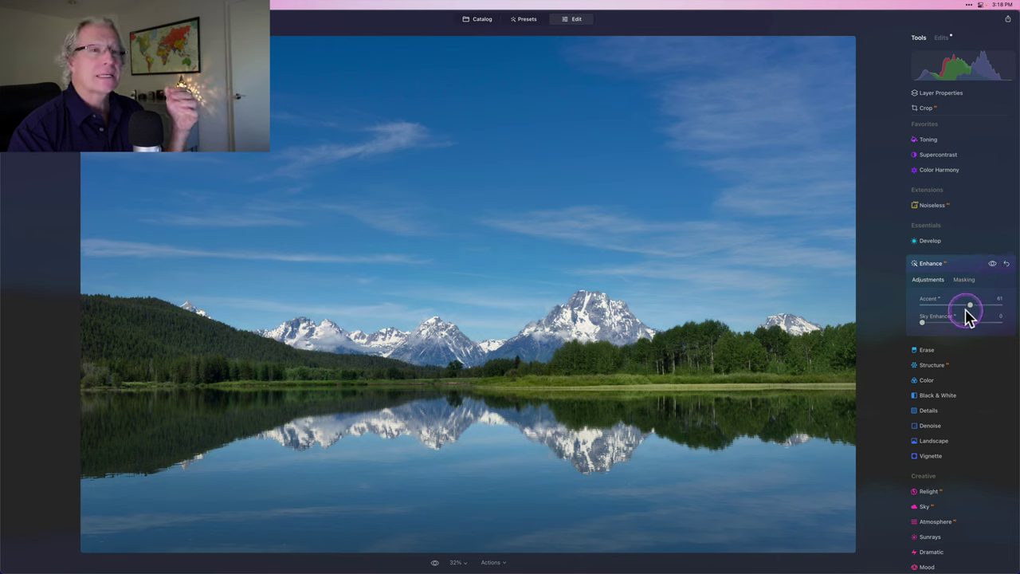
Step: Sweep the lake photo's masked Accent up to 100, then settle it at 80
left_click_drag(967, 311, 1011, 310)
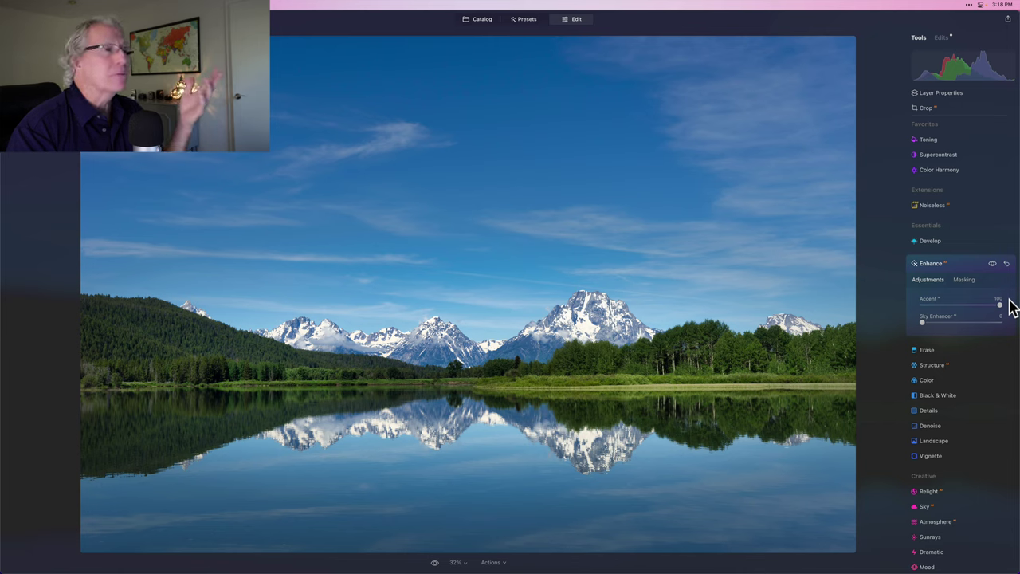
left_click_drag(999, 306, 985, 309)
left_click(986, 309)
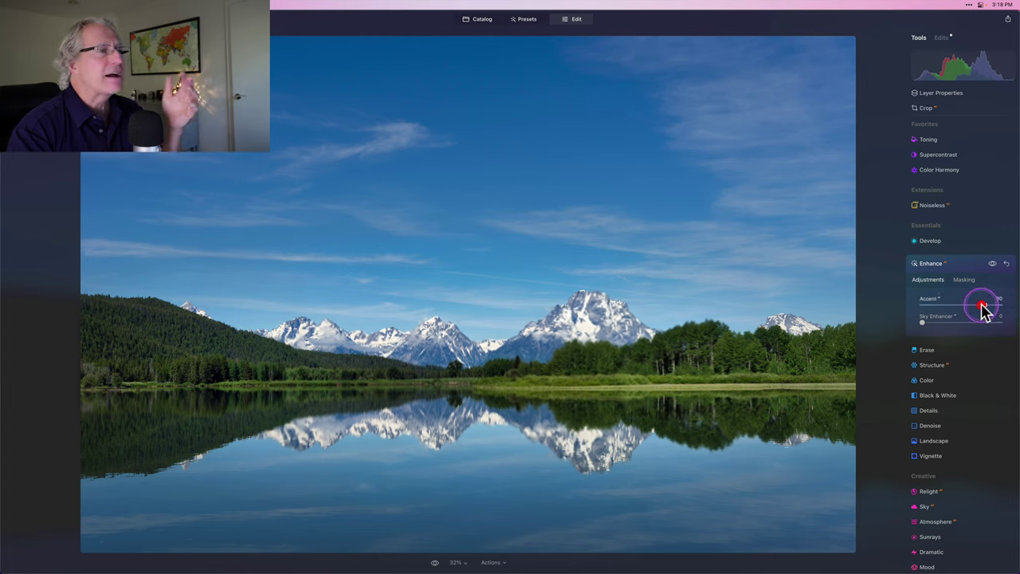